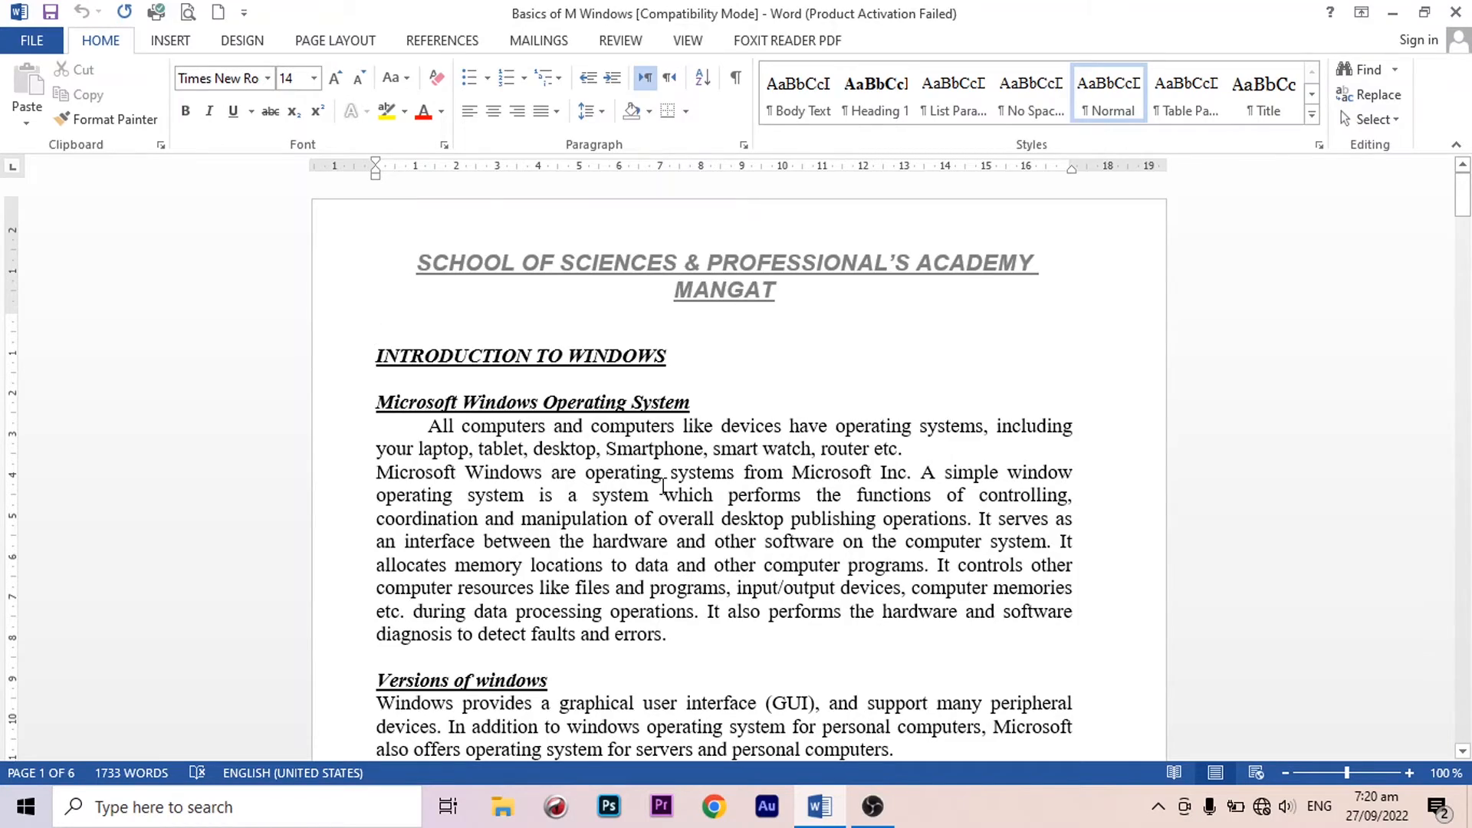
scroll(663, 487, down, 18)
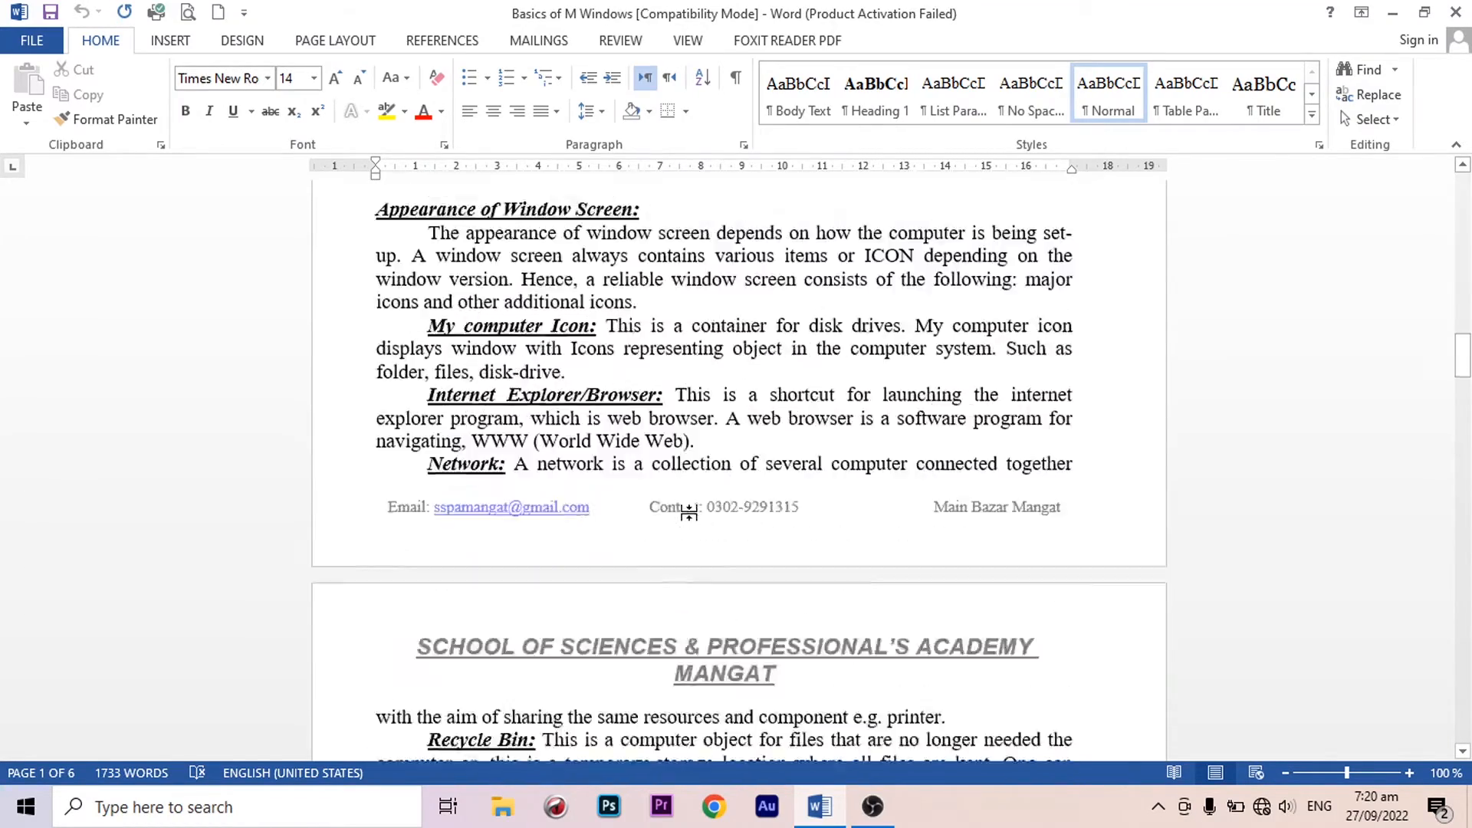
scroll(705, 499, down, 15)
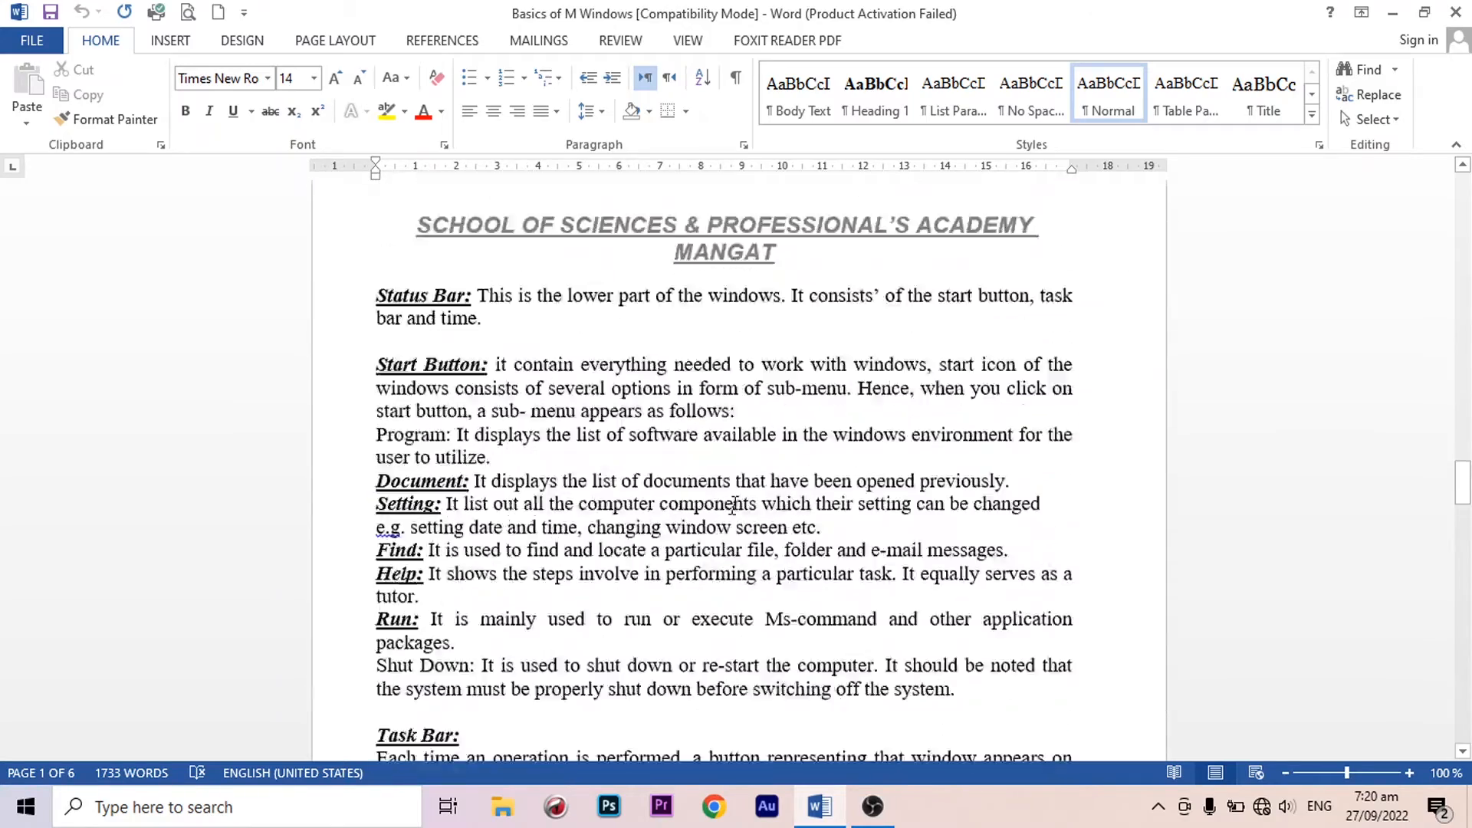
scroll(734, 506, up, 12)
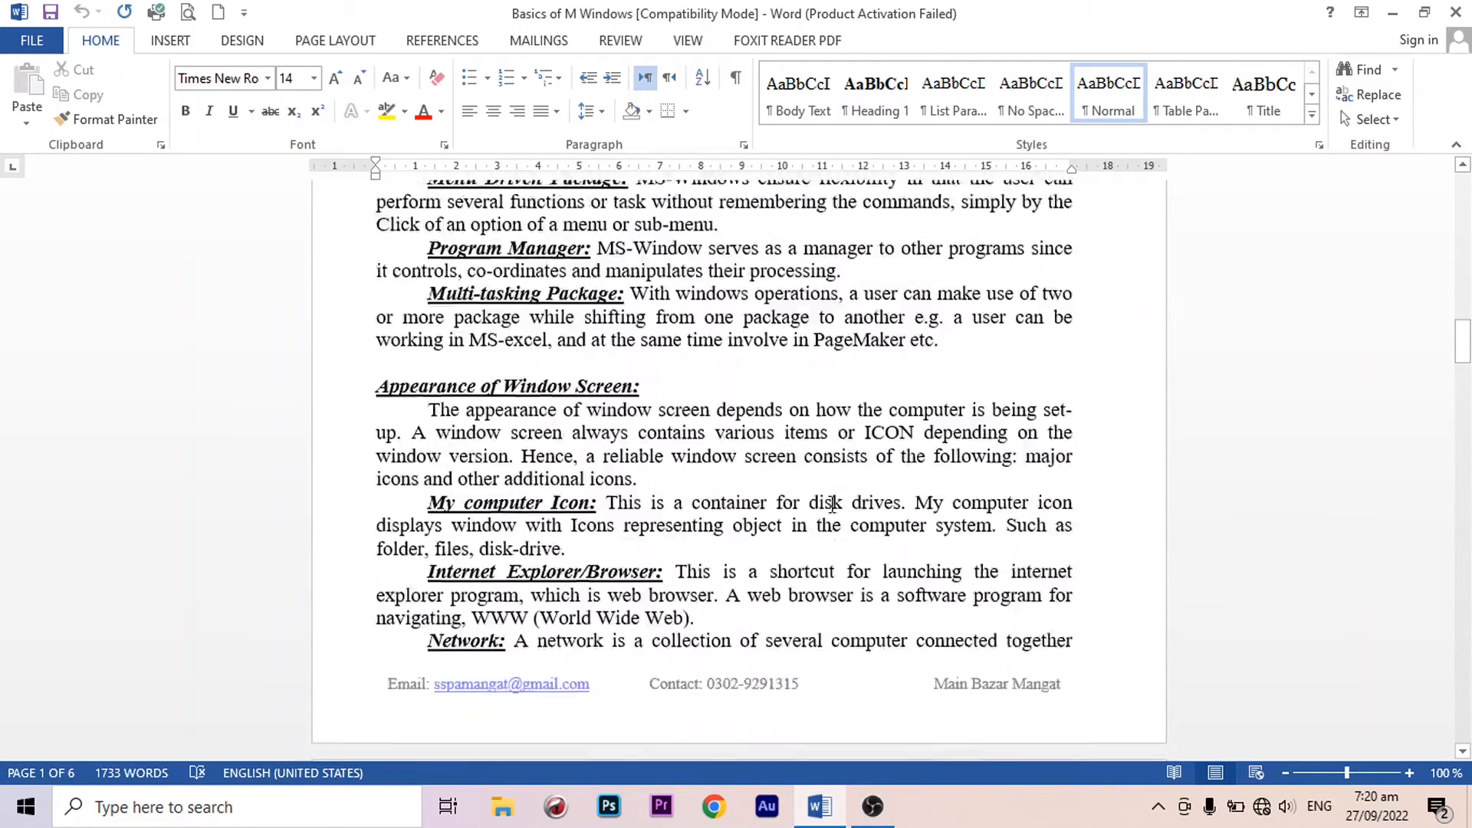
scroll(833, 506, up, 15)
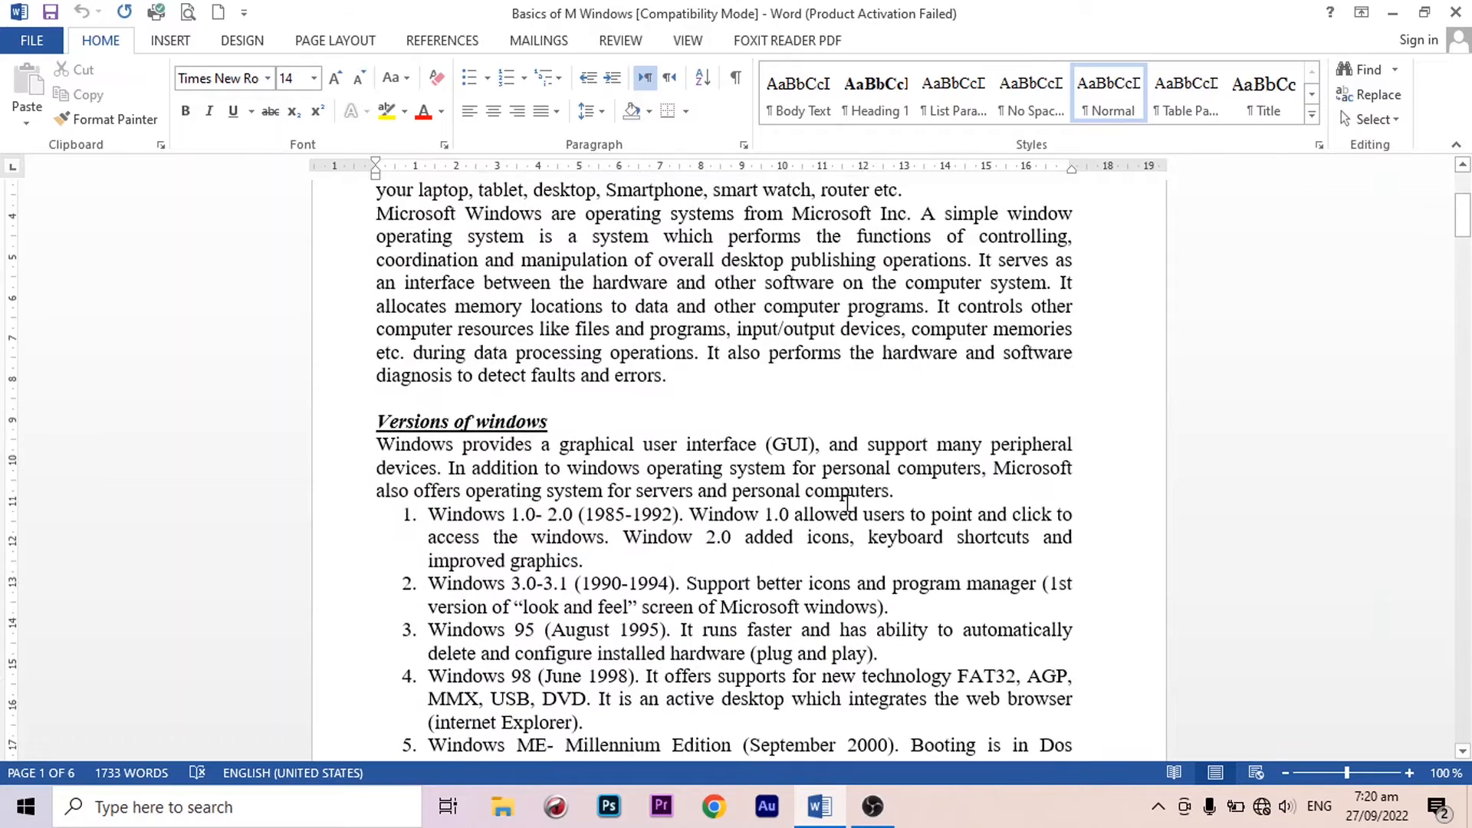
scroll(847, 502, up, 4)
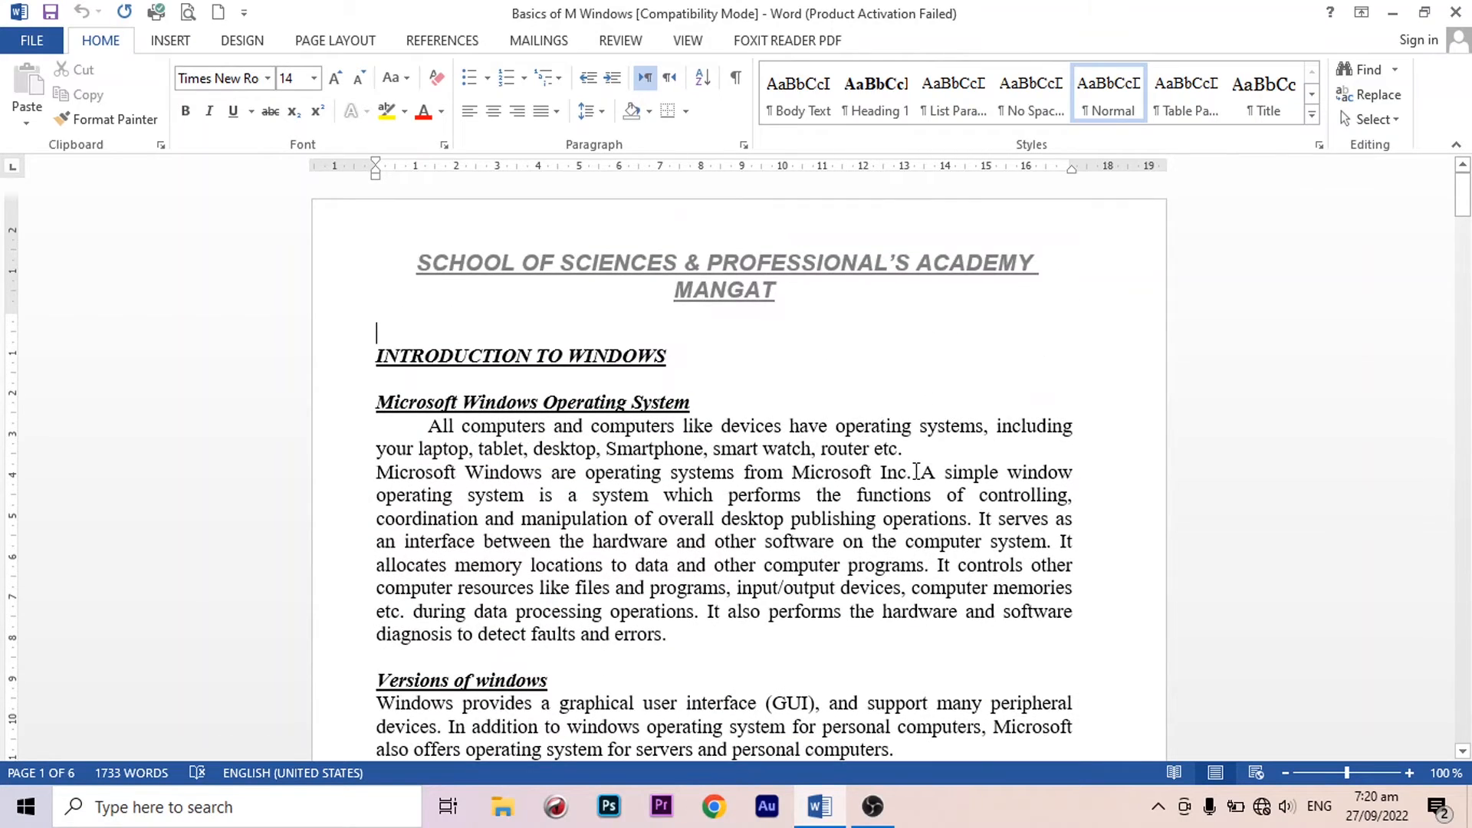
Step: Search the document for "Computer" and look through the highlighted matches on the first pages
key(ctrl+f)
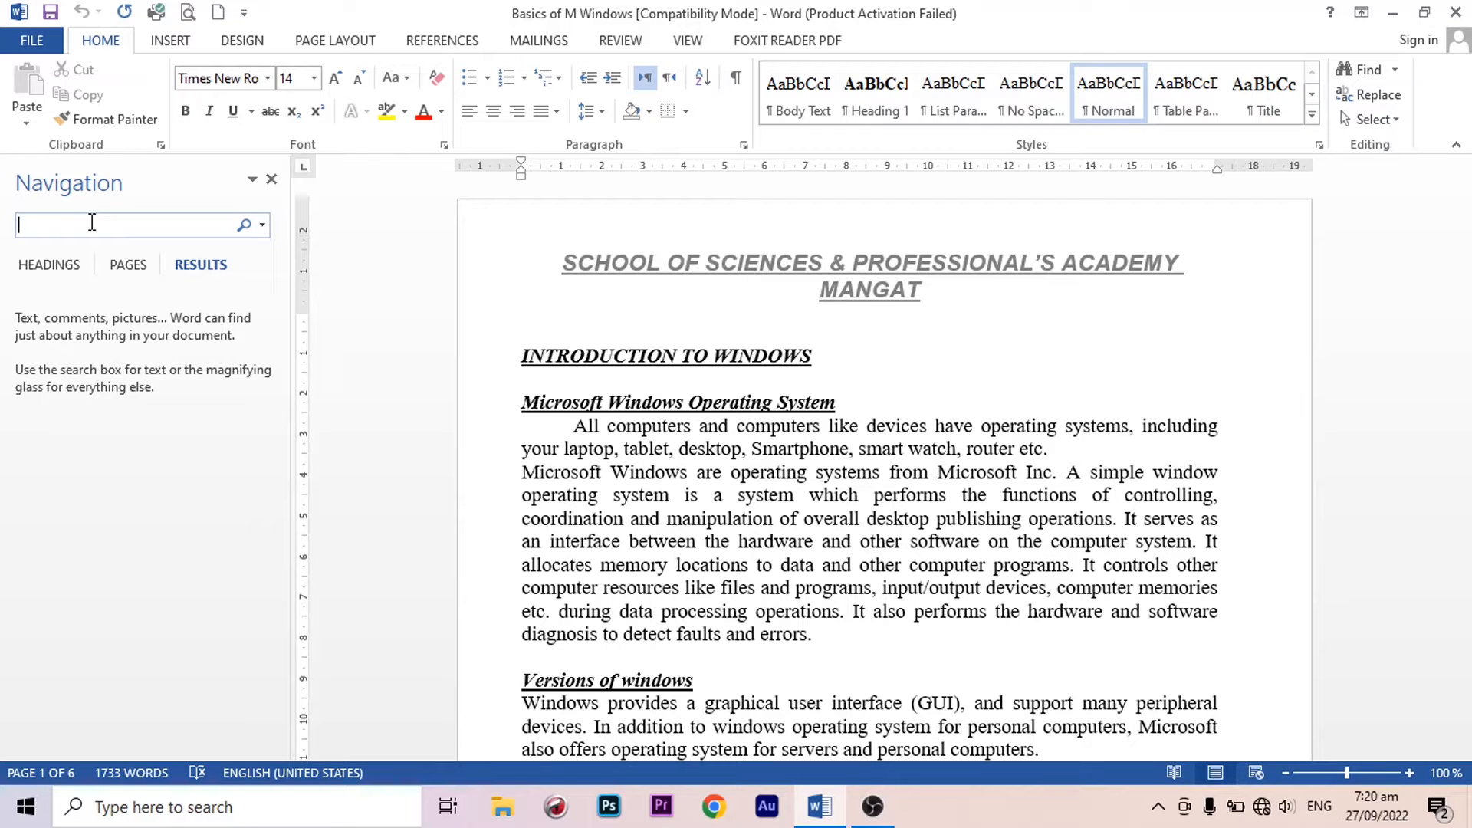
text(Computer)
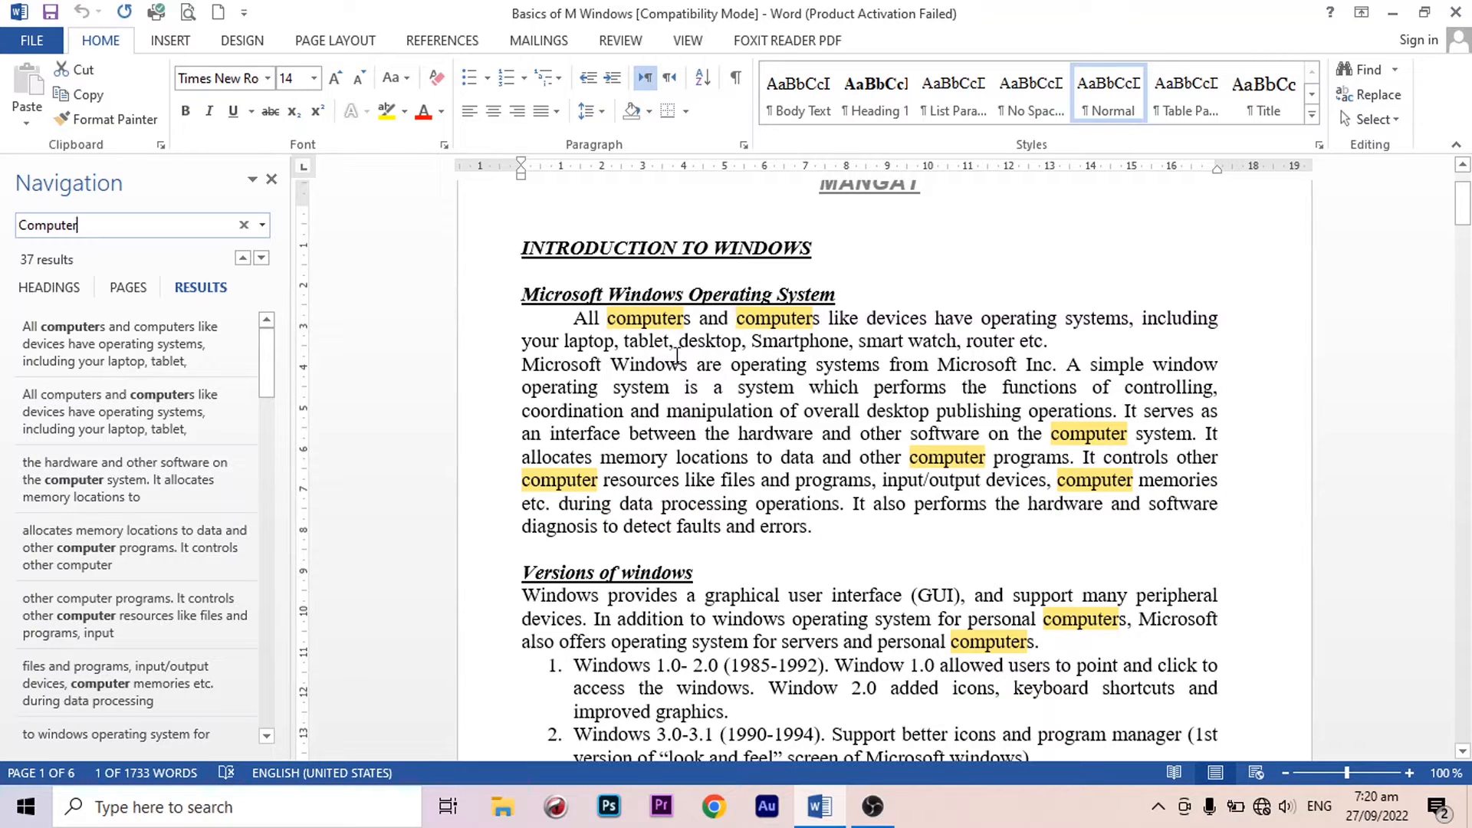
scroll(1178, 556, down, 7)
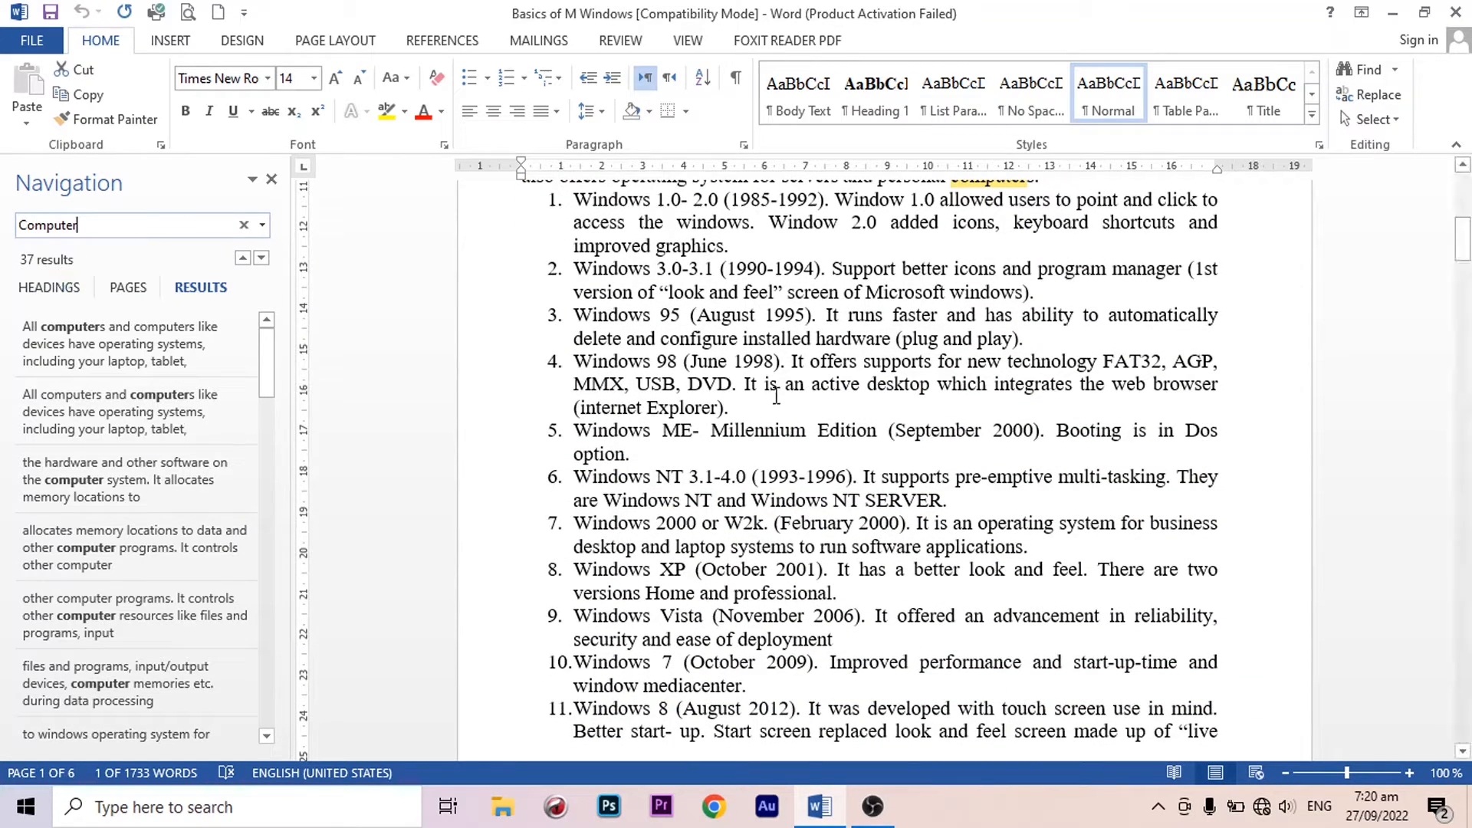
scroll(776, 469, down, 13)
scroll(776, 469, down, 10)
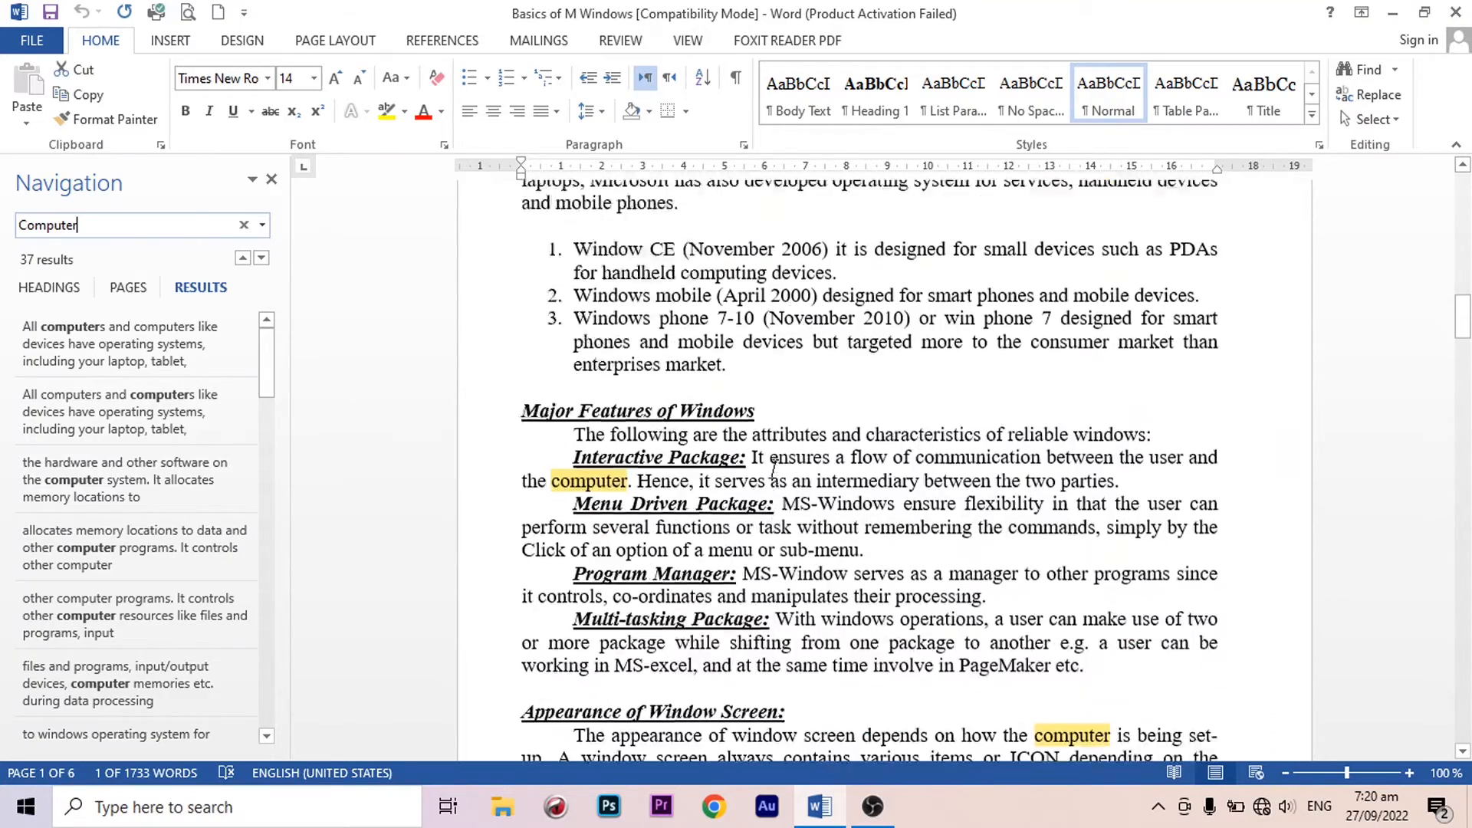
scroll(1000, 465, down, 9)
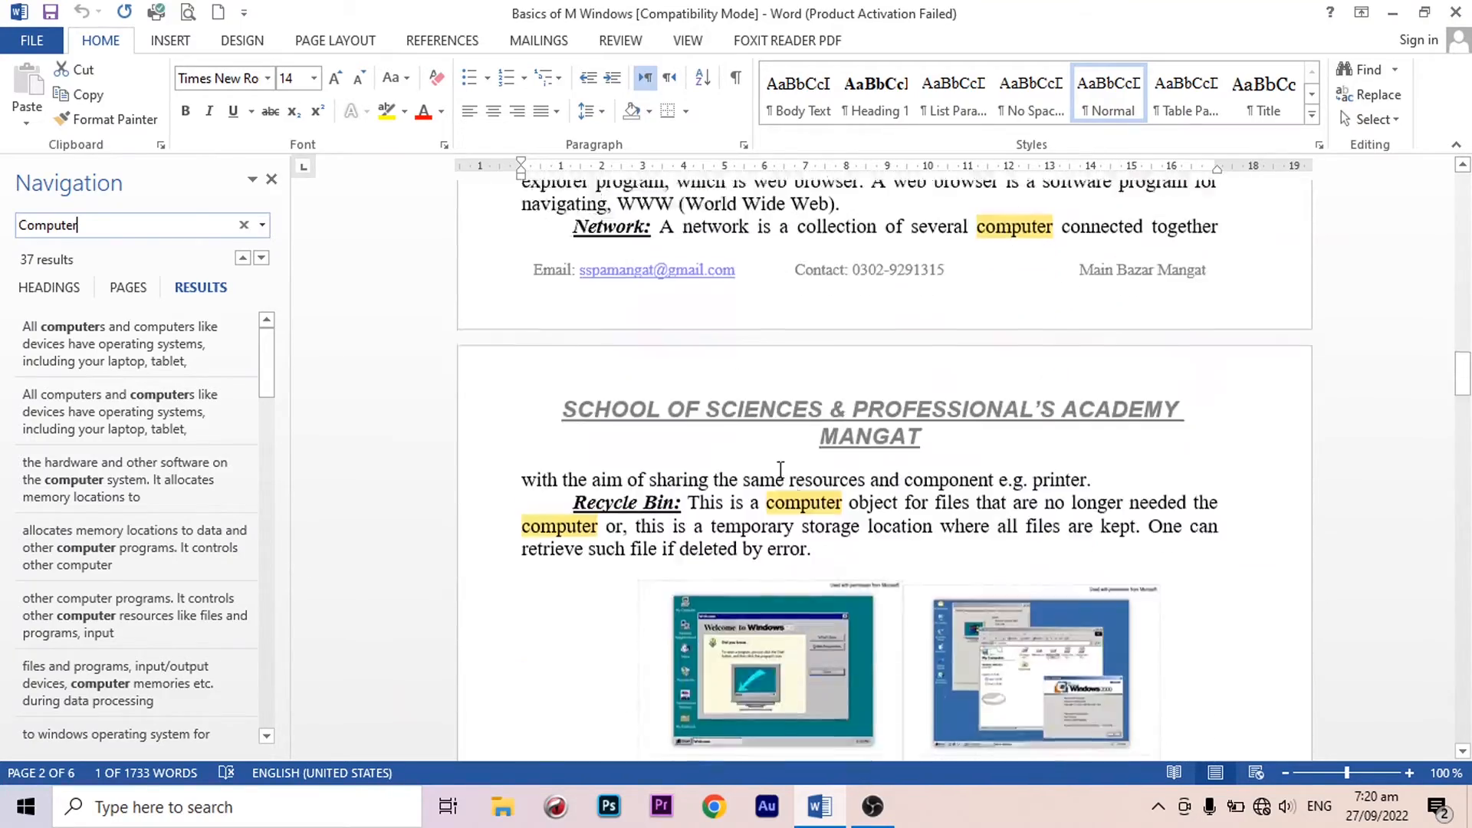
scroll(999, 464, up, 6)
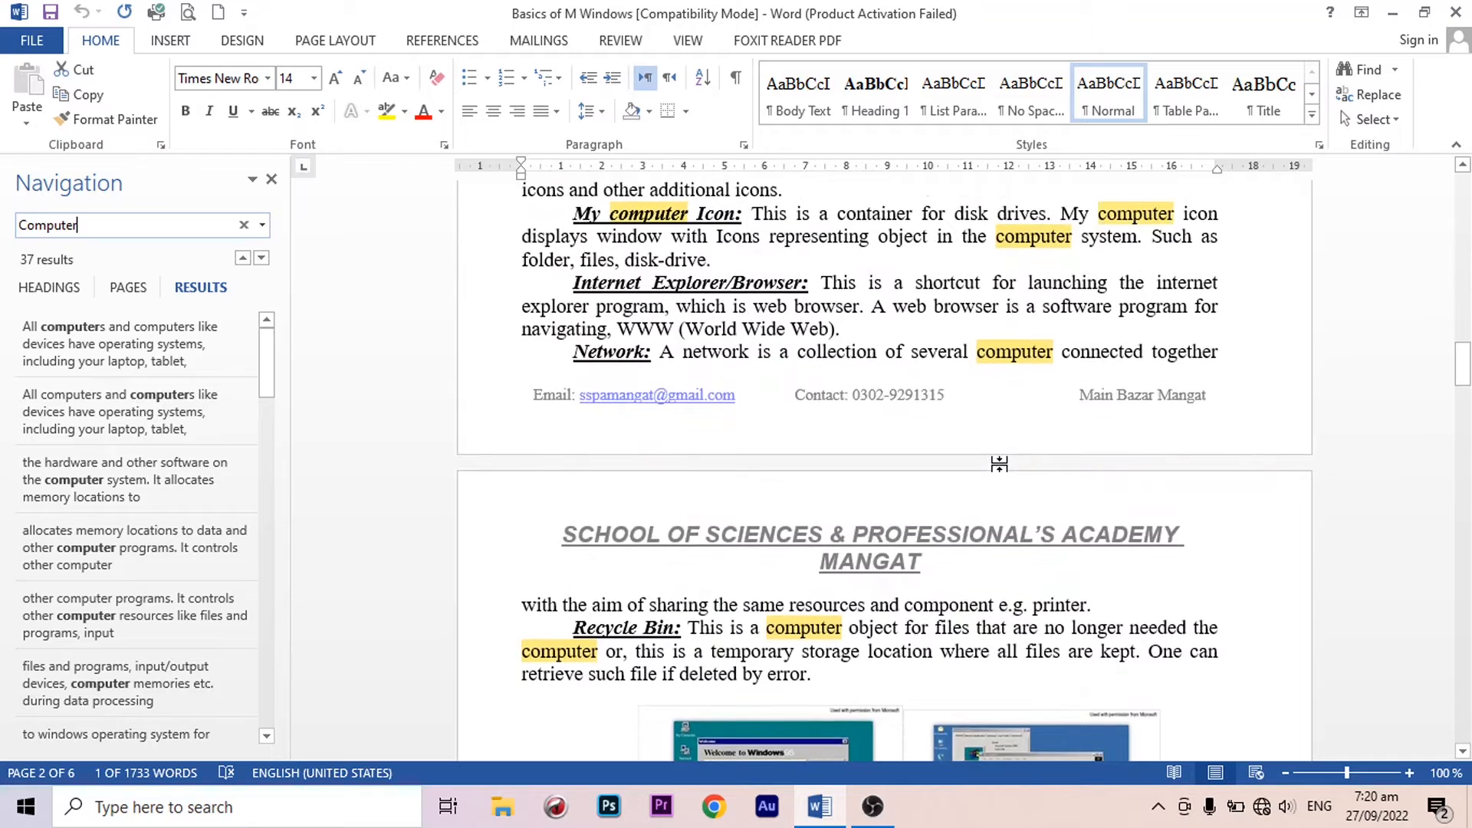
scroll(999, 463, up, 10)
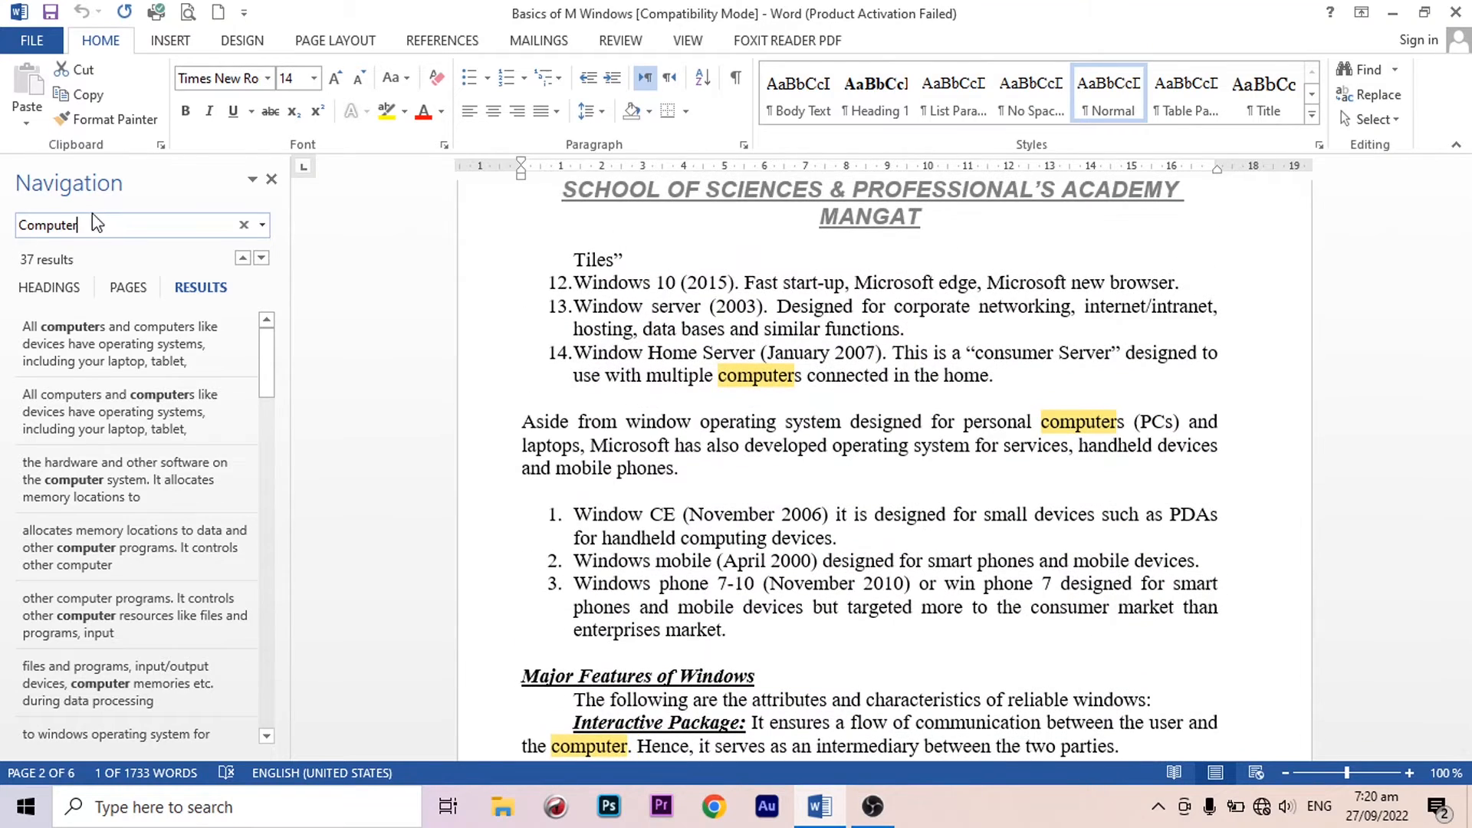
Step: Replace the search term with "Mangat" and look through the highlighted matches in the page headers and footers
drag(86, 221, 3, 218)
click(244, 224)
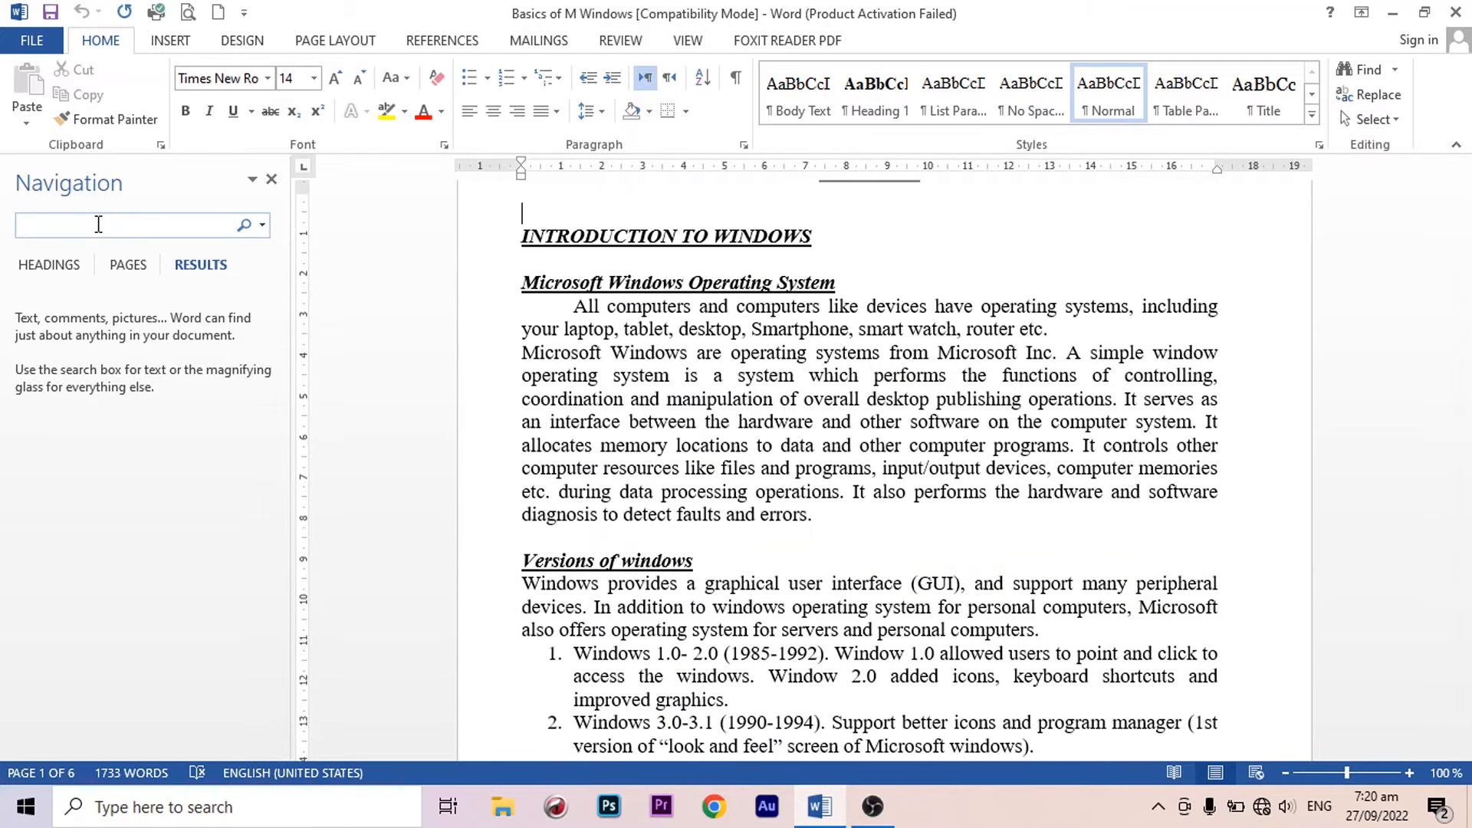
text(Mangat)
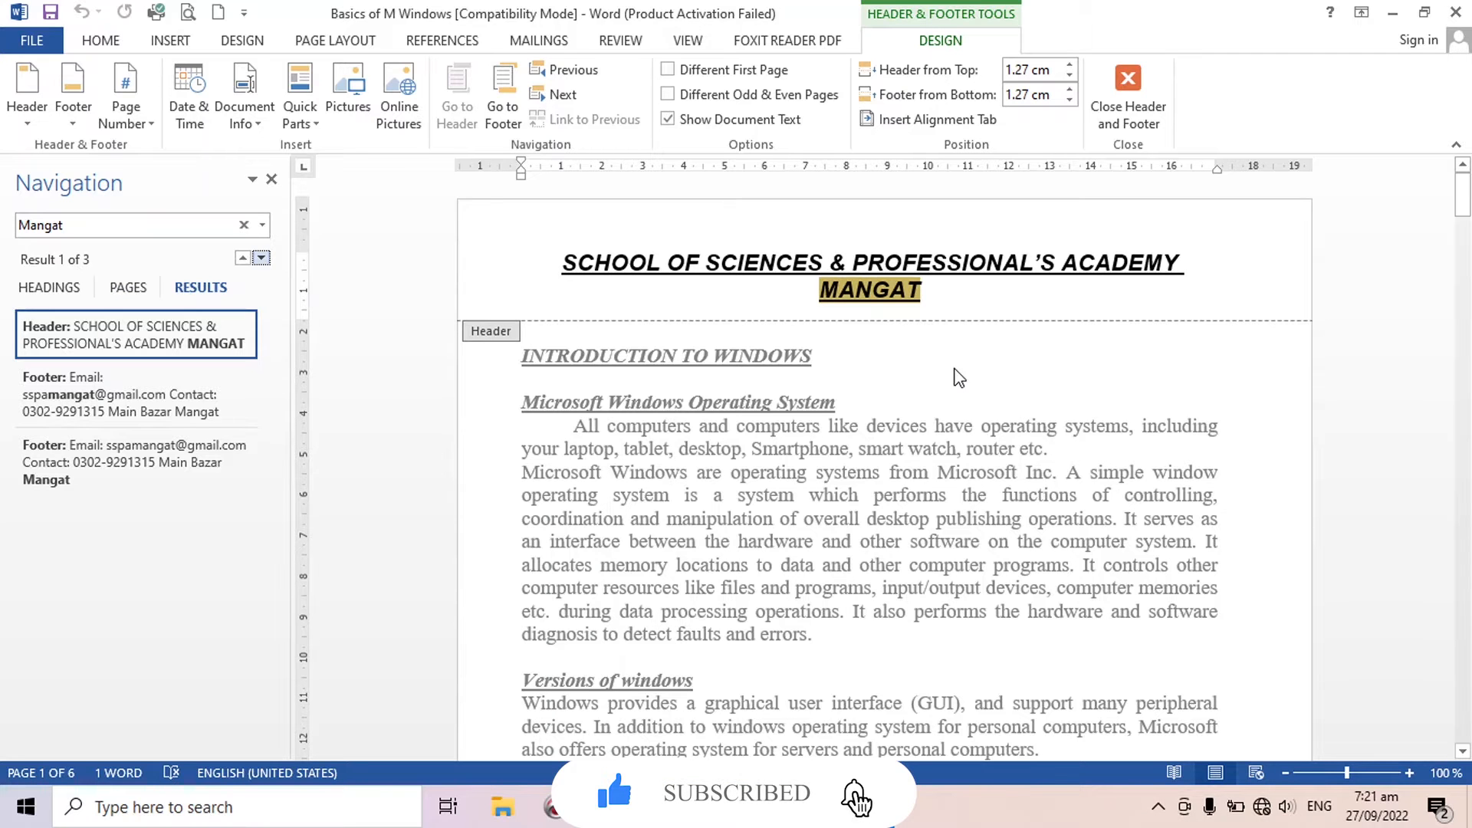
scroll(825, 329, down, 1)
scroll(825, 328, down, 12)
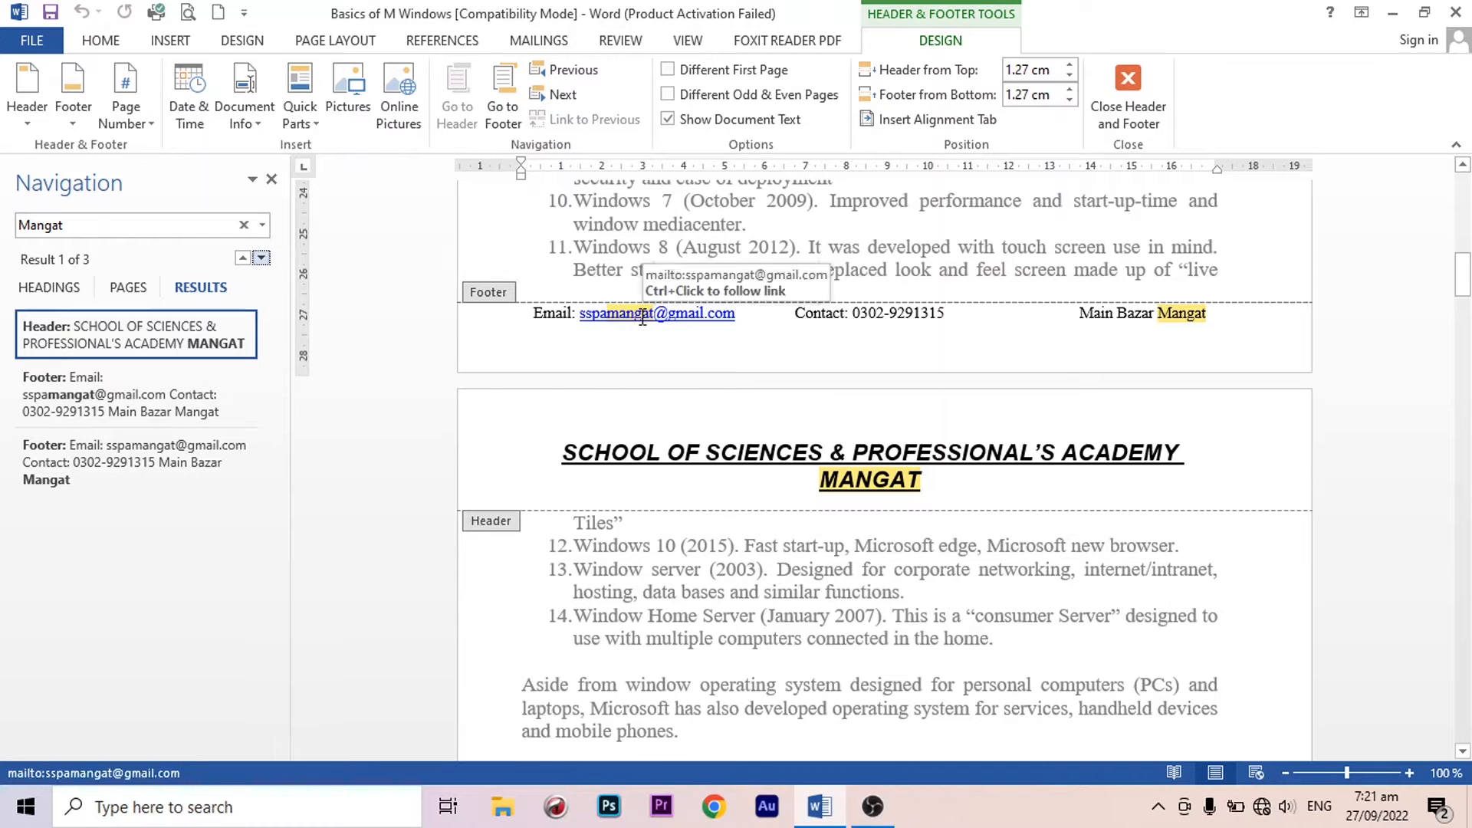
scroll(978, 349, down, 13)
scroll(974, 368, down, 12)
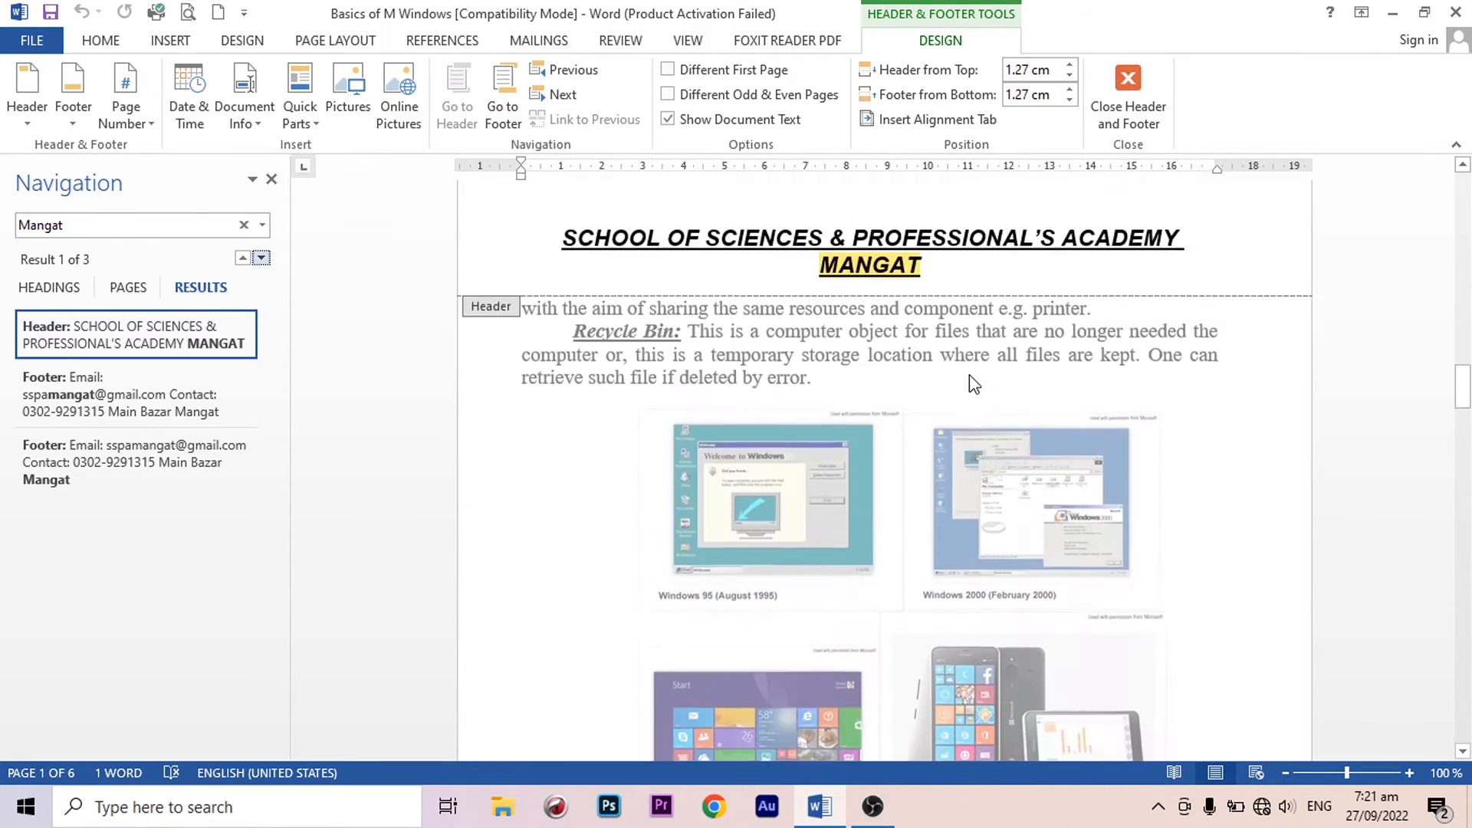
scroll(955, 466, down, 5)
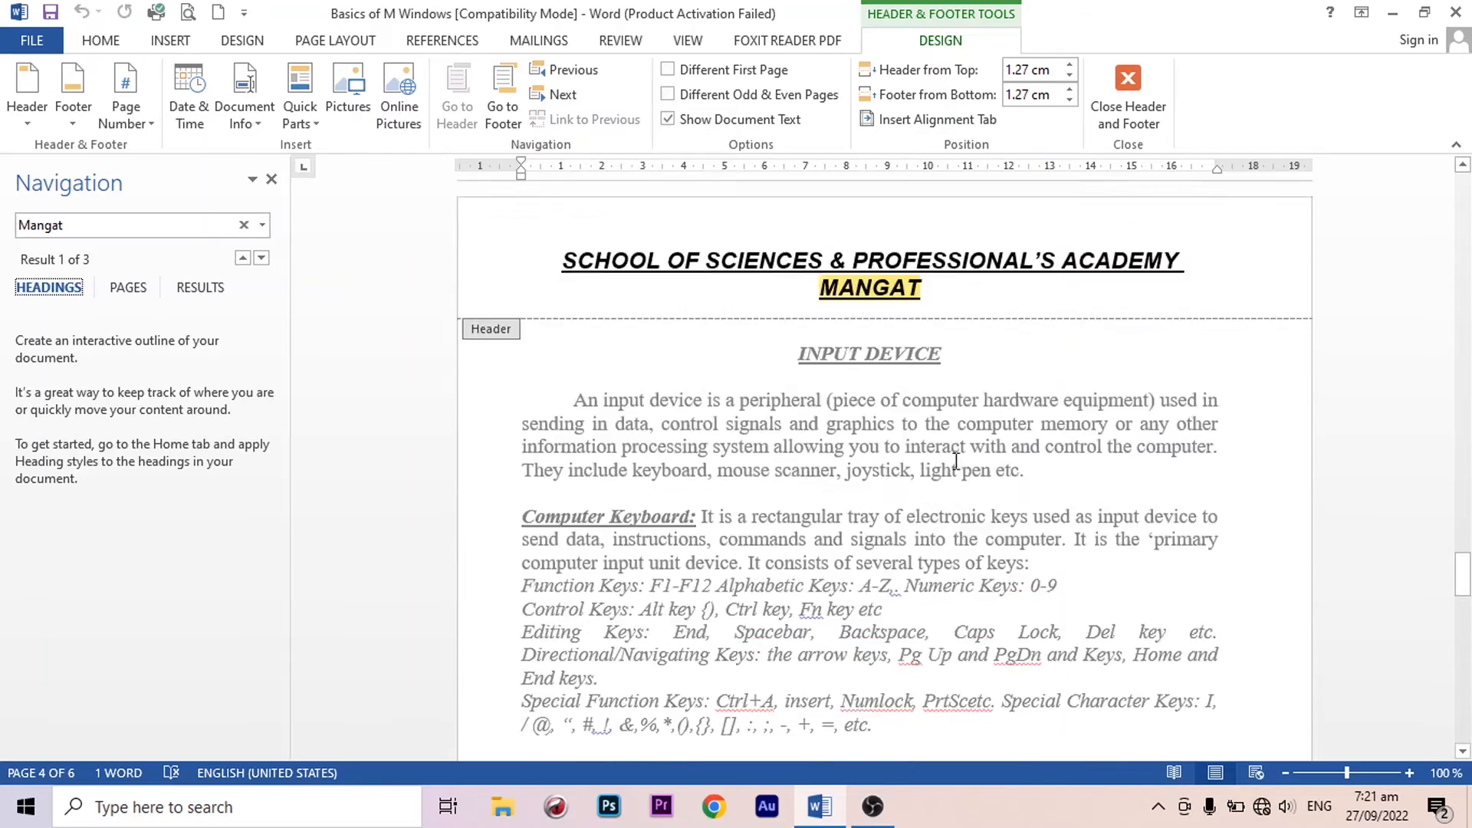
scroll(680, 401, up, 12)
click(201, 287)
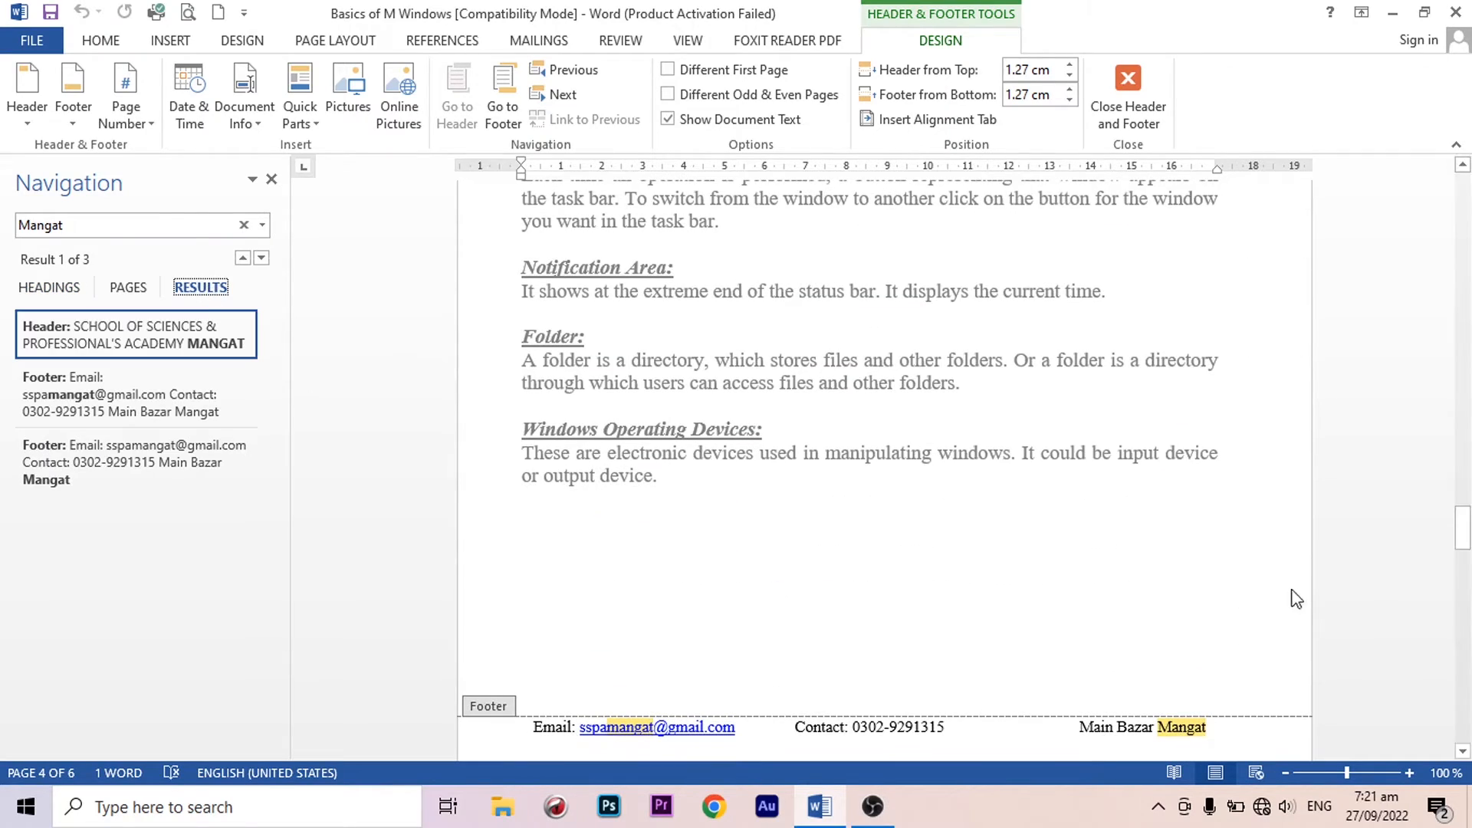
scroll(1022, 500, up, 15)
scroll(1025, 500, up, 15)
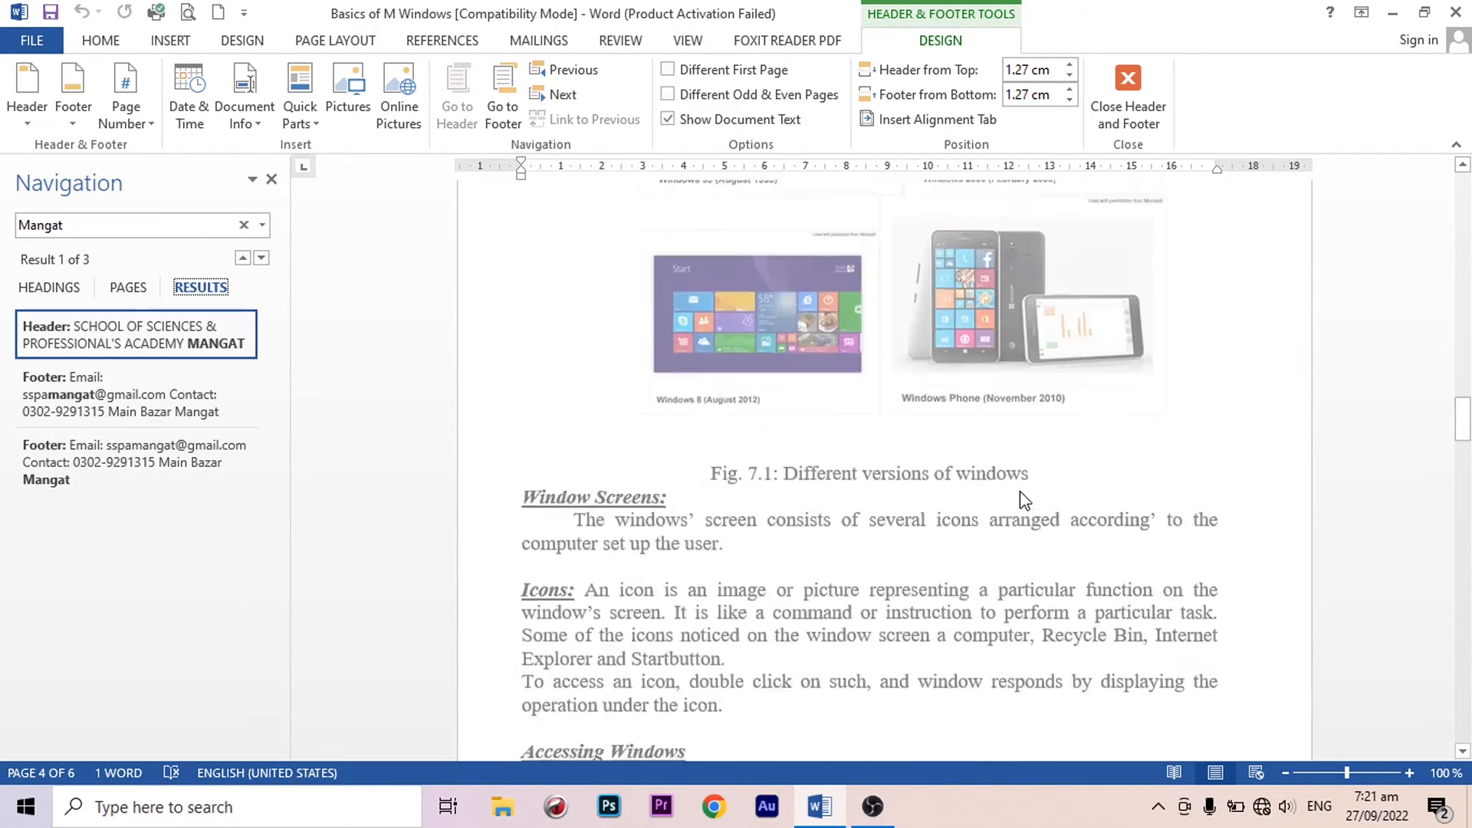
scroll(928, 456, up, 15)
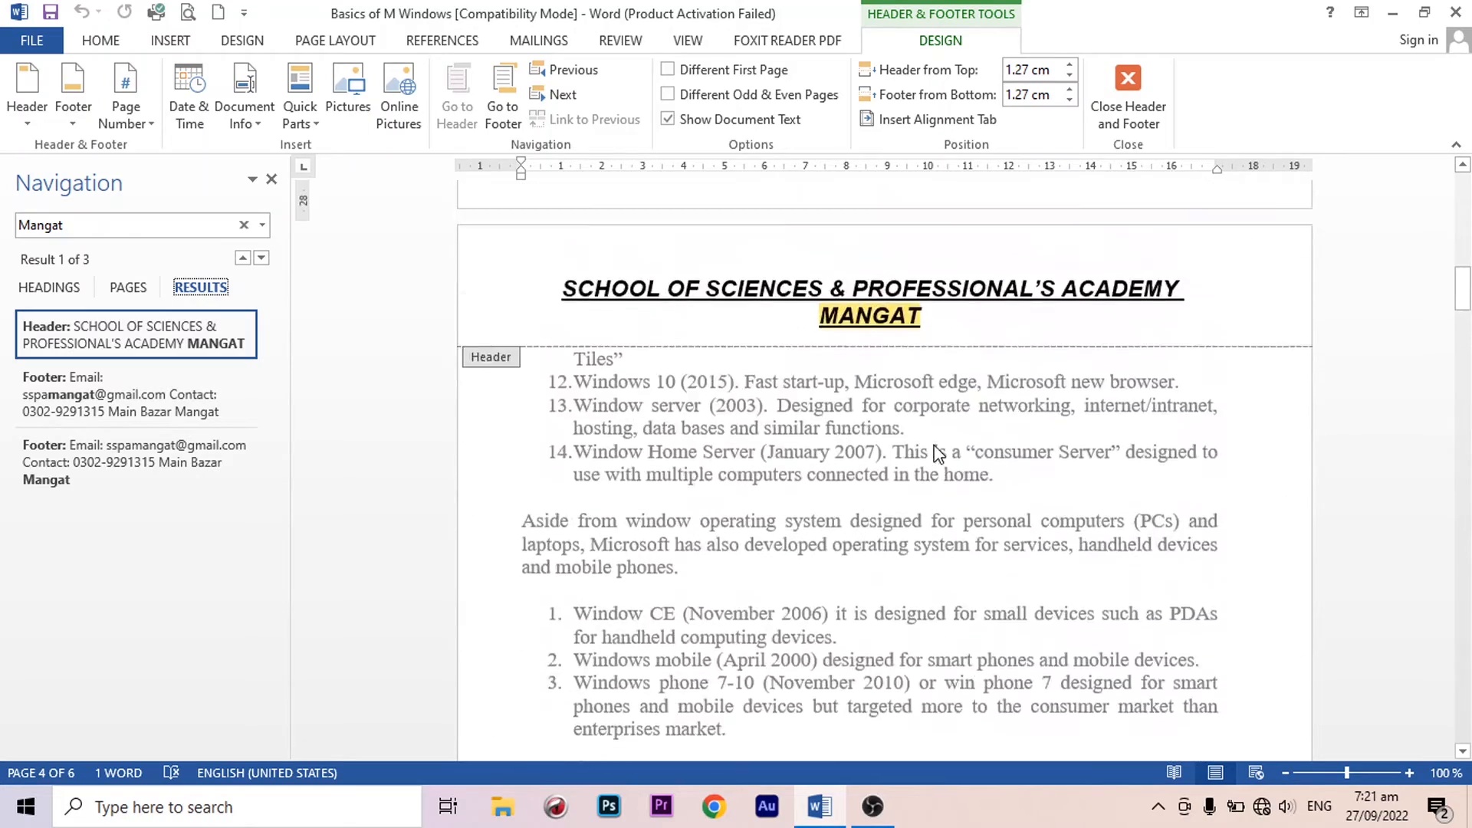
Step: Search the document for "computer" again and close the search results
click(244, 226)
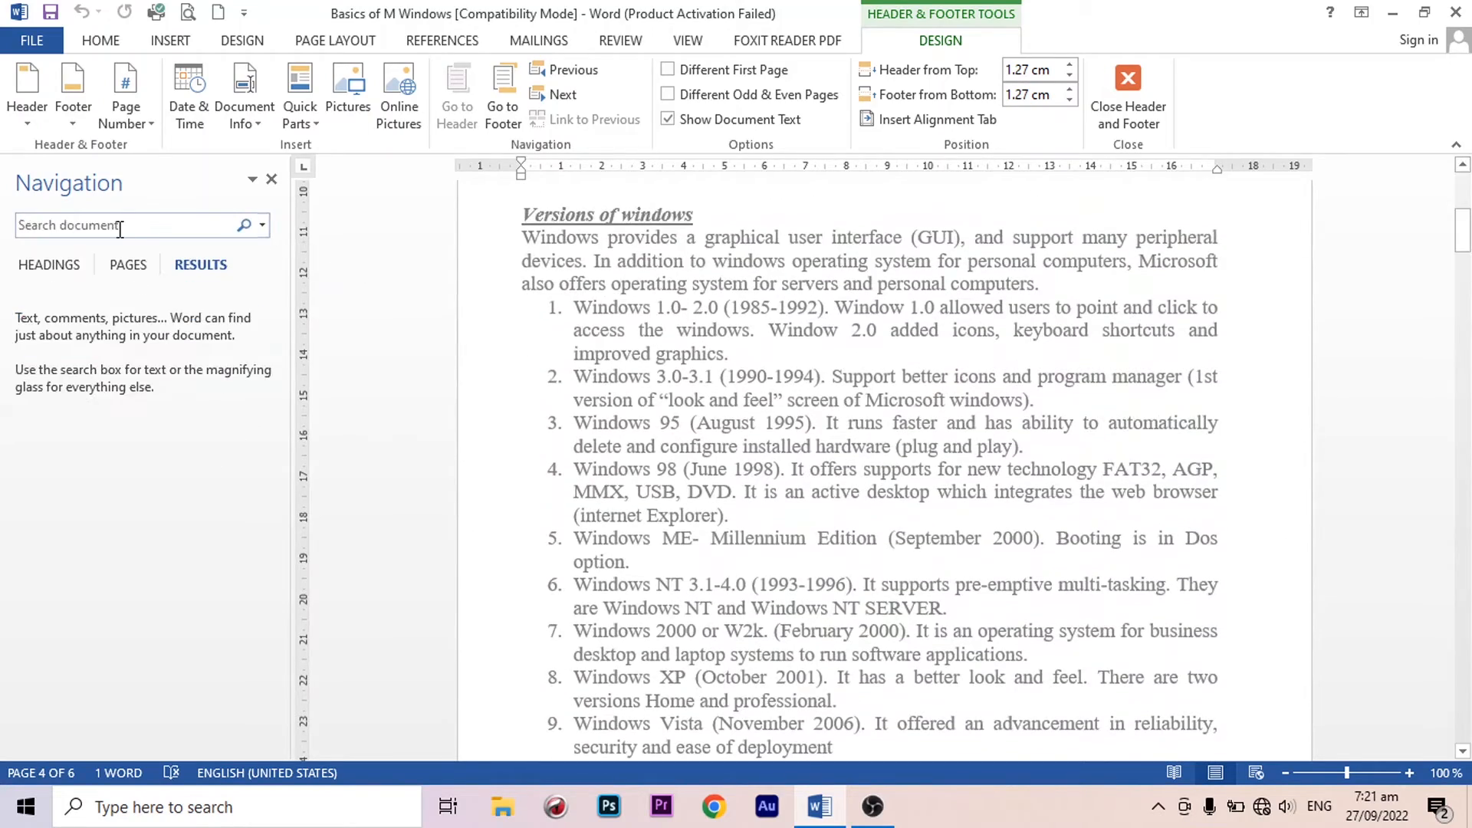
click(121, 224)
text(co)
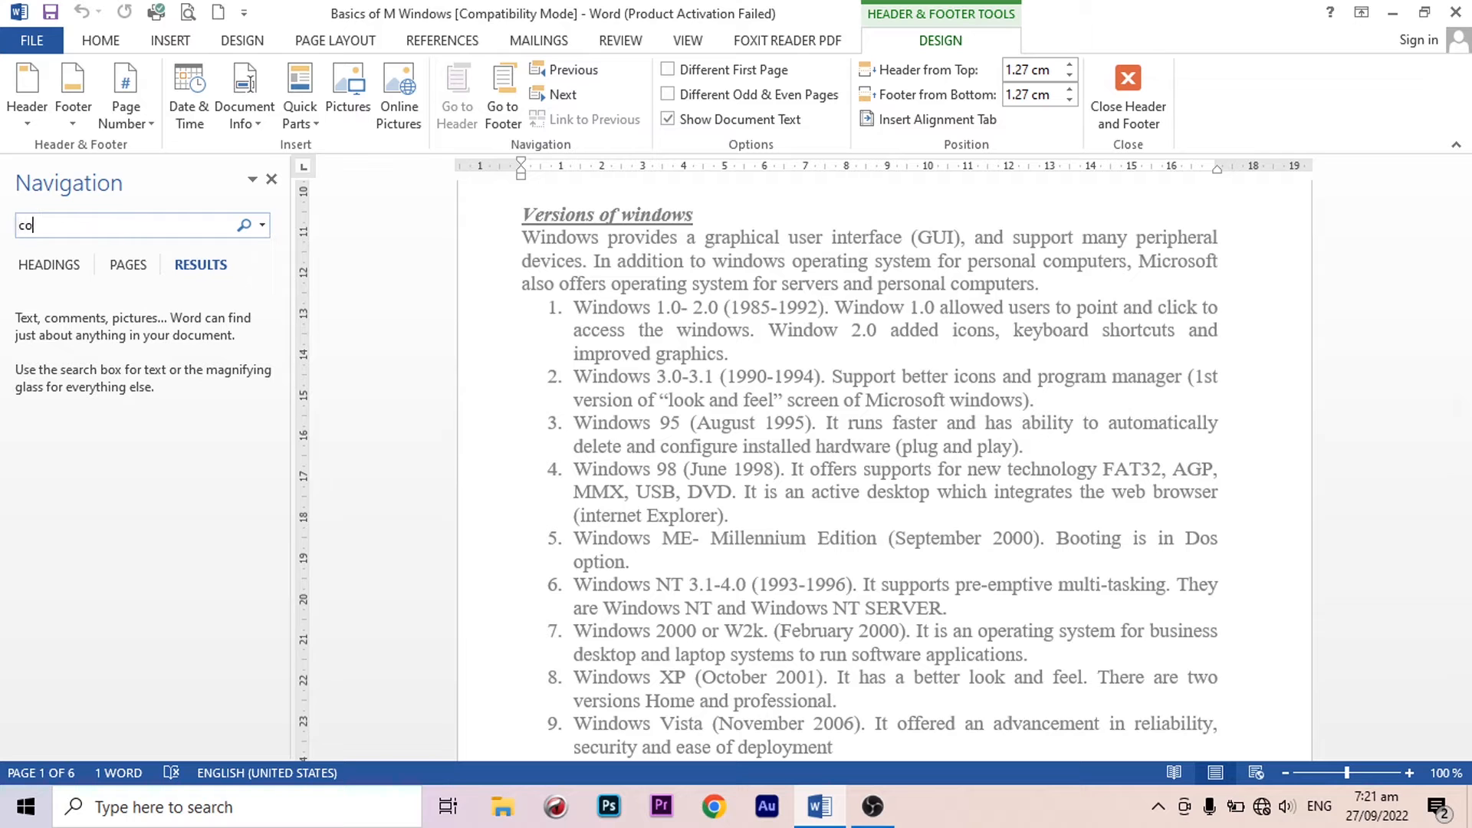
text(mputer)
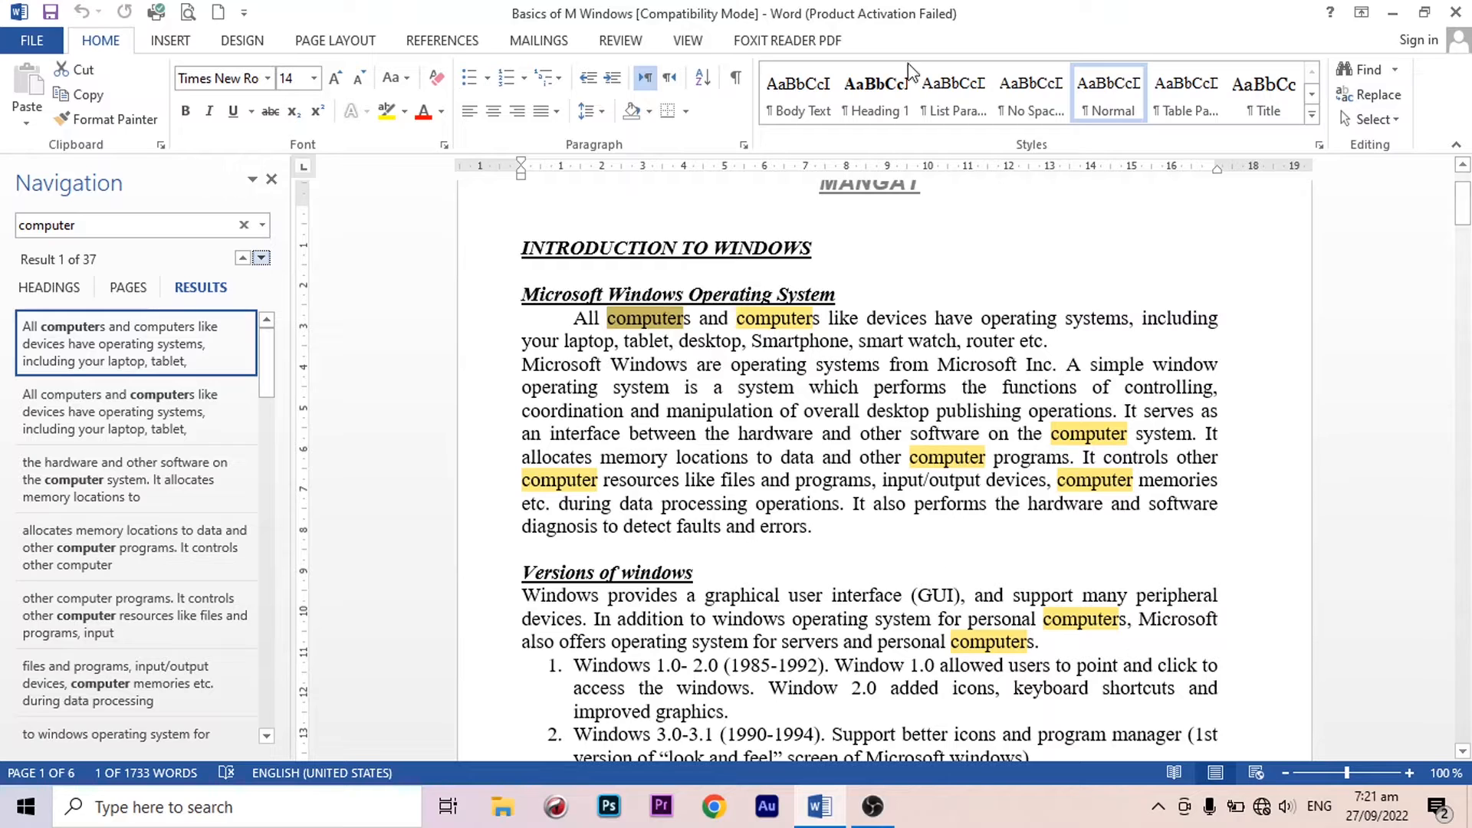
click(1394, 70)
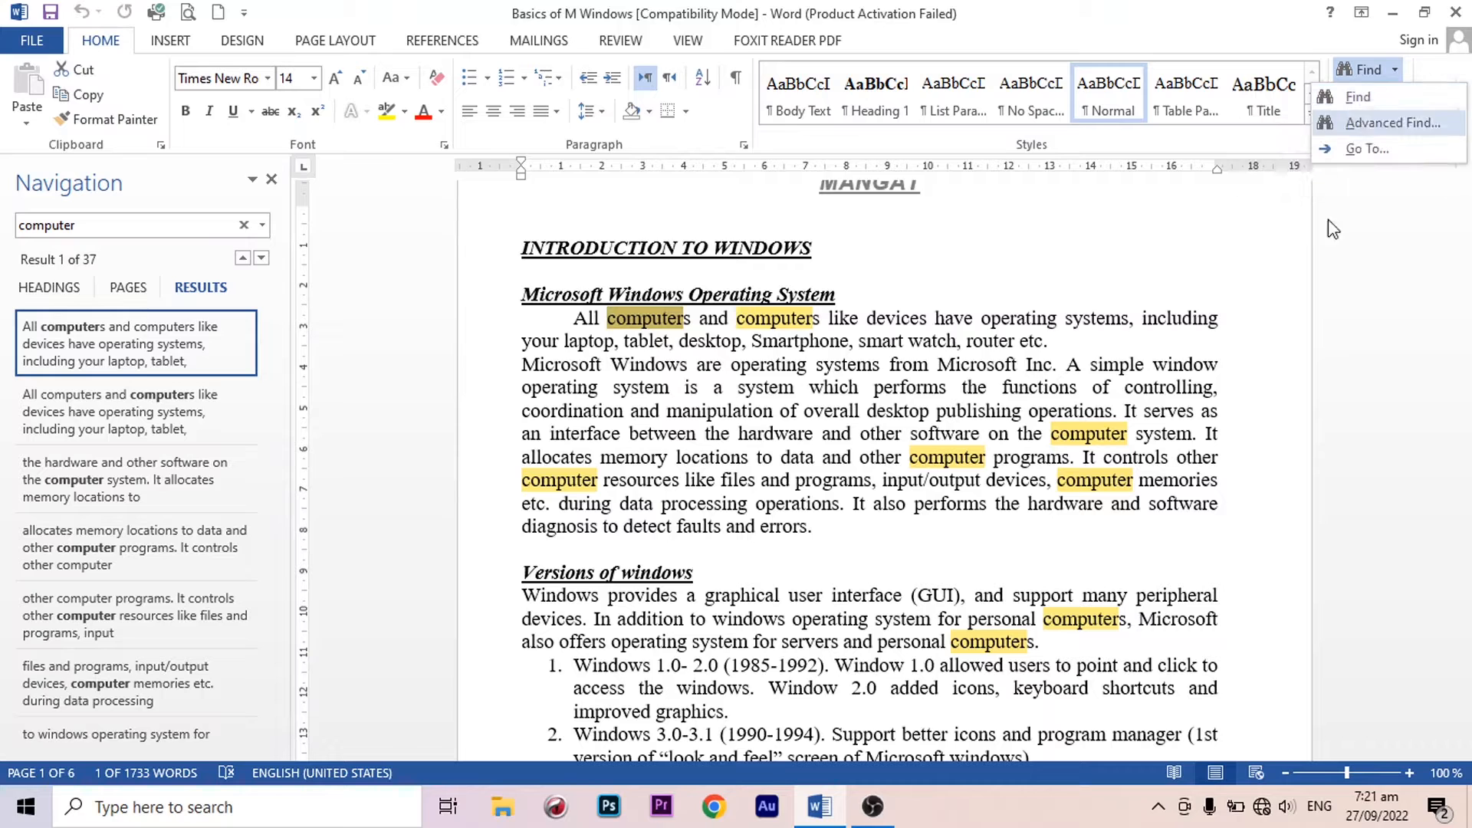
click(1393, 245)
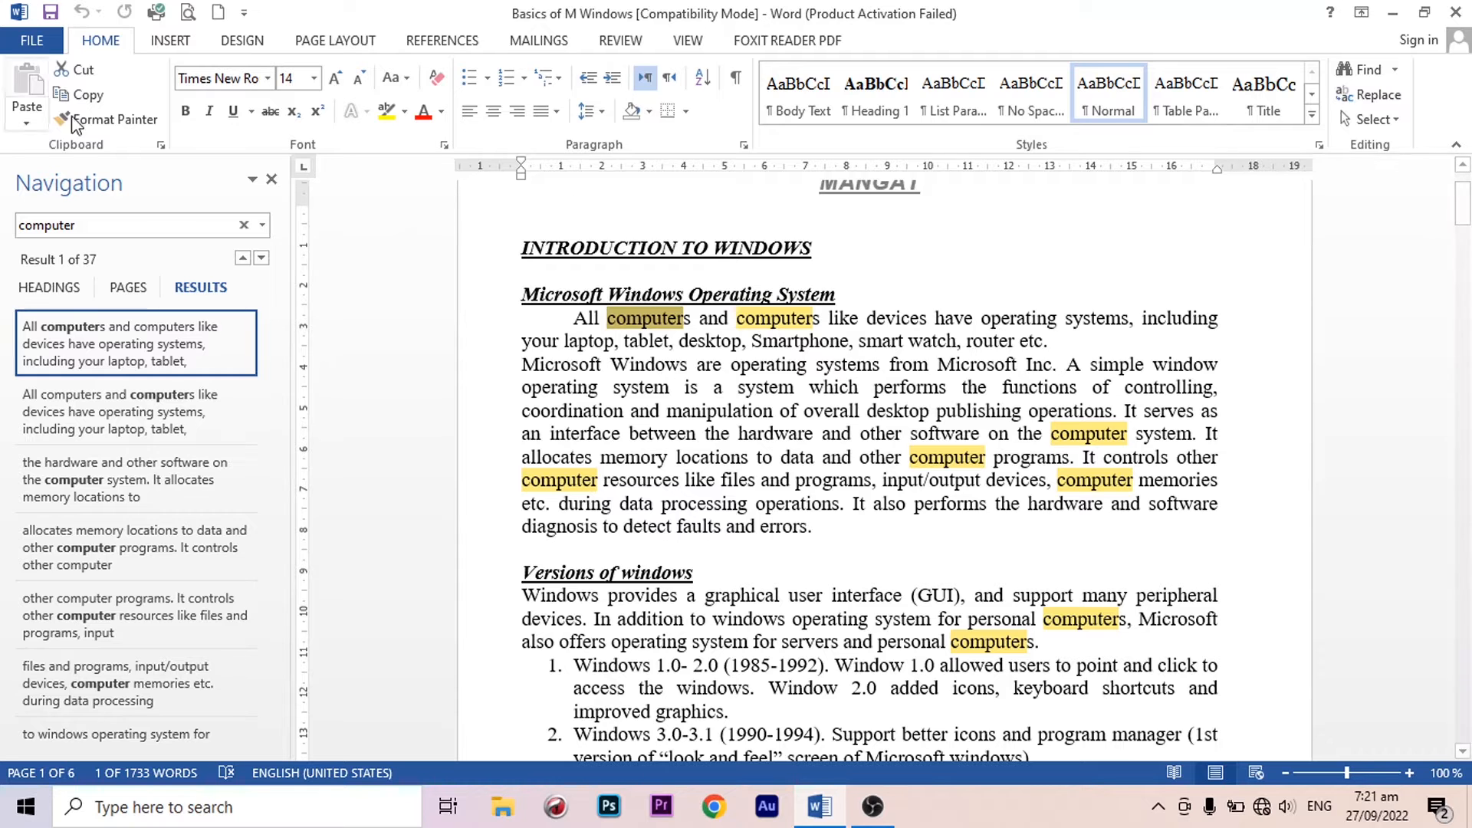
click(271, 179)
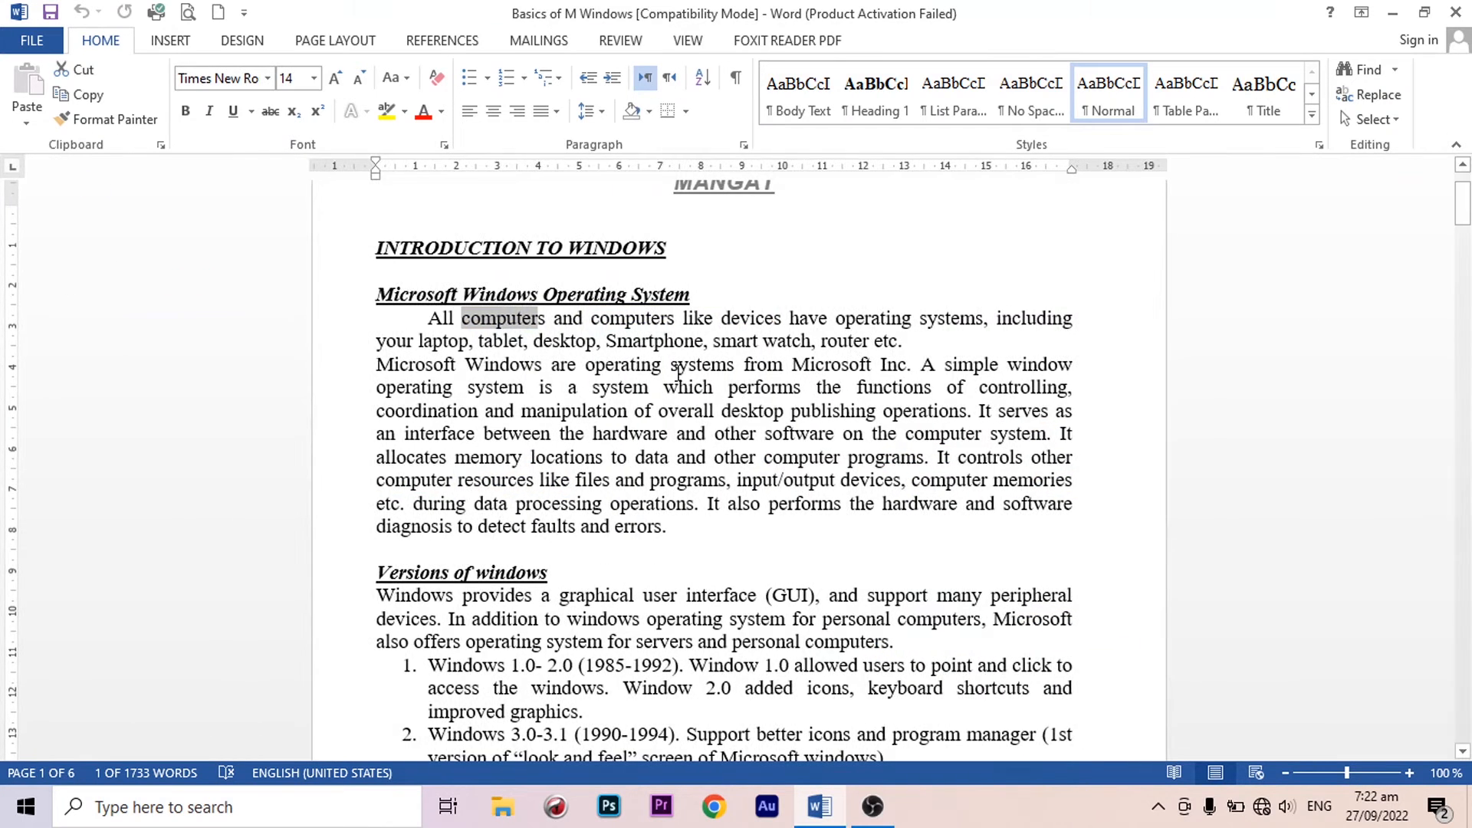
Step: Find the next "computer" after the start of the second body paragraph using Find and Replace, and close the dialog
click(678, 374)
key(ctrl+h)
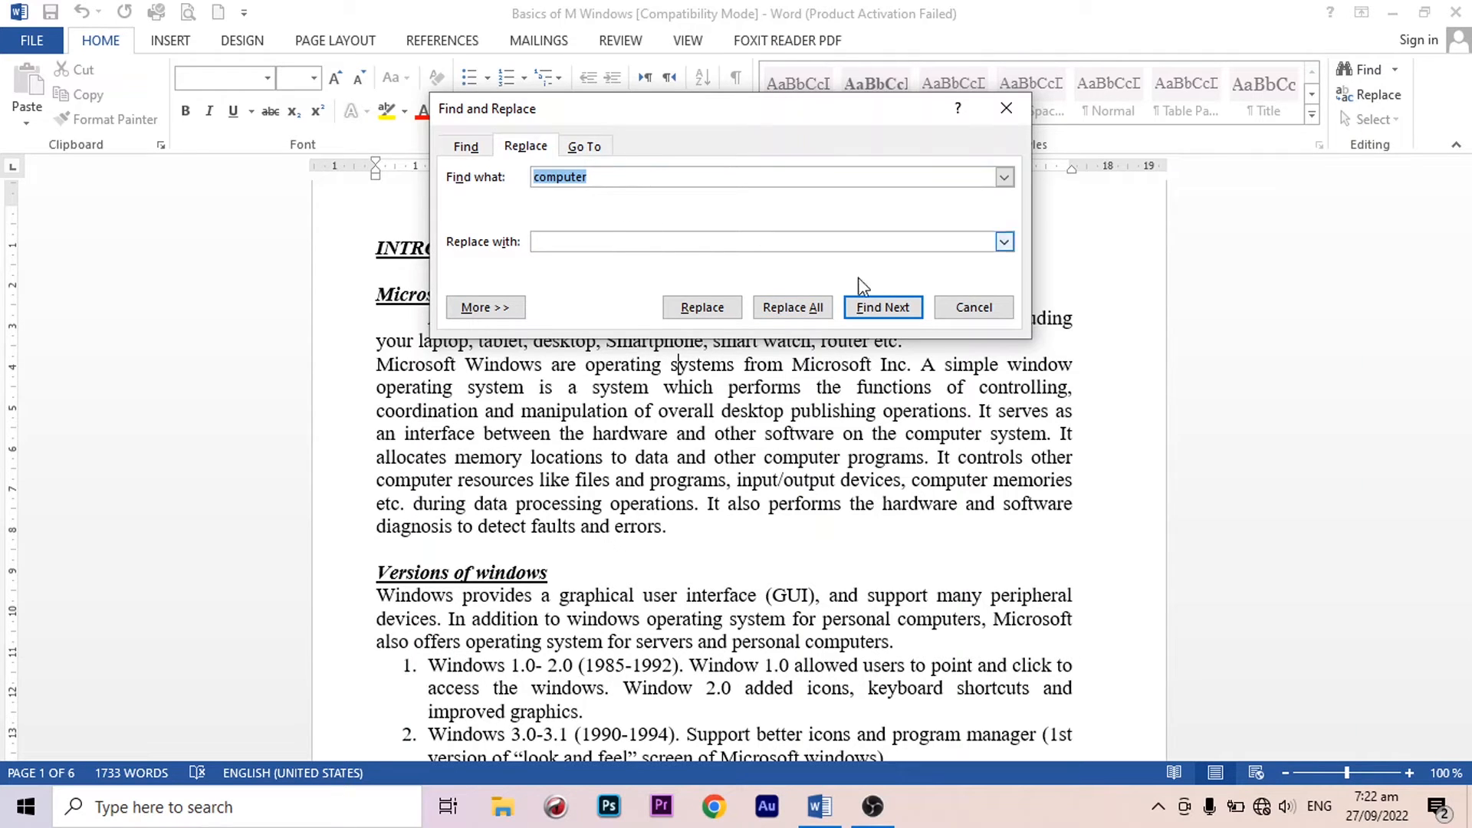
click(883, 307)
click(620, 177)
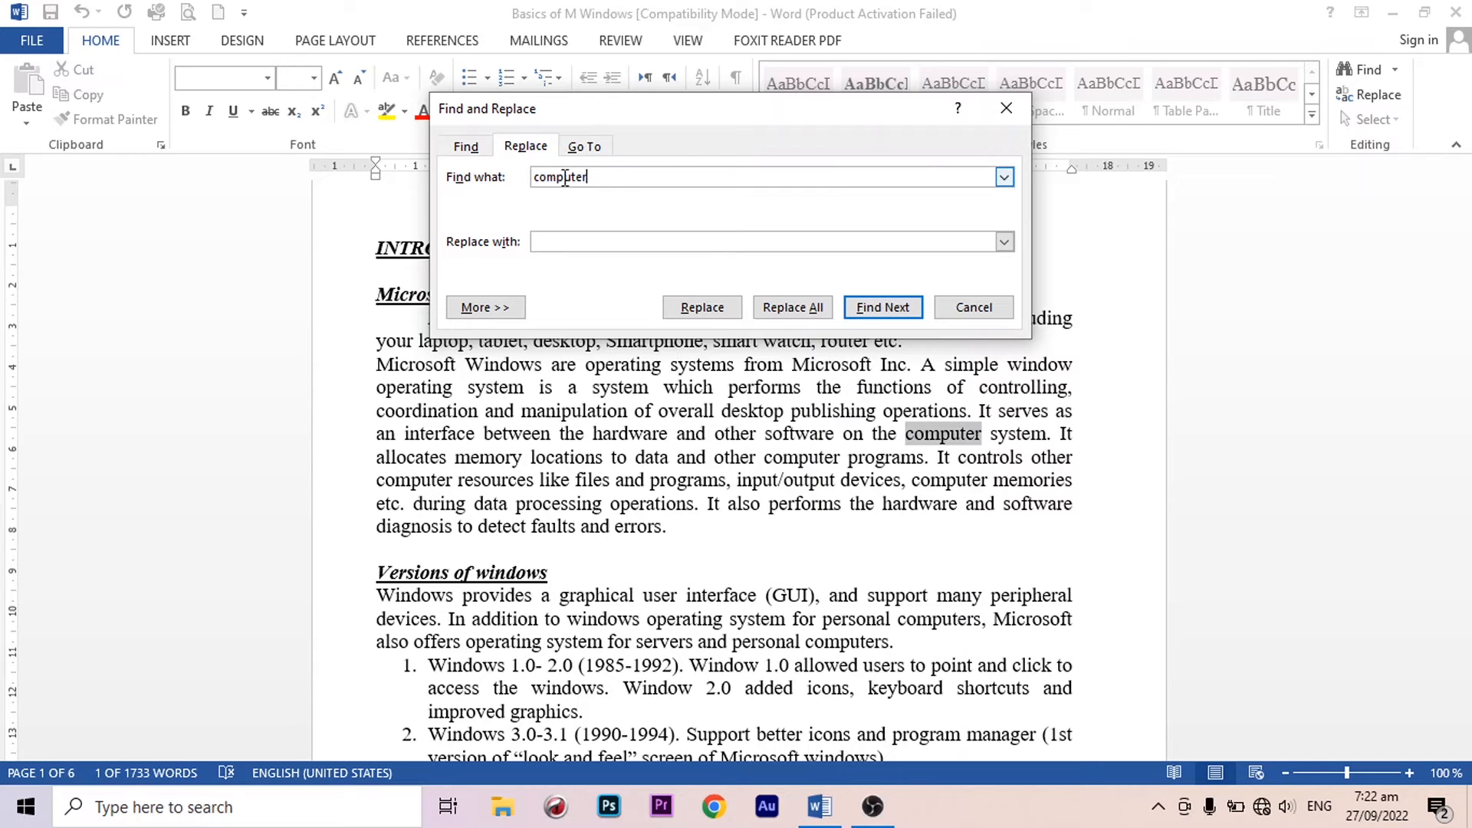
double_click(624, 177)
click(1006, 108)
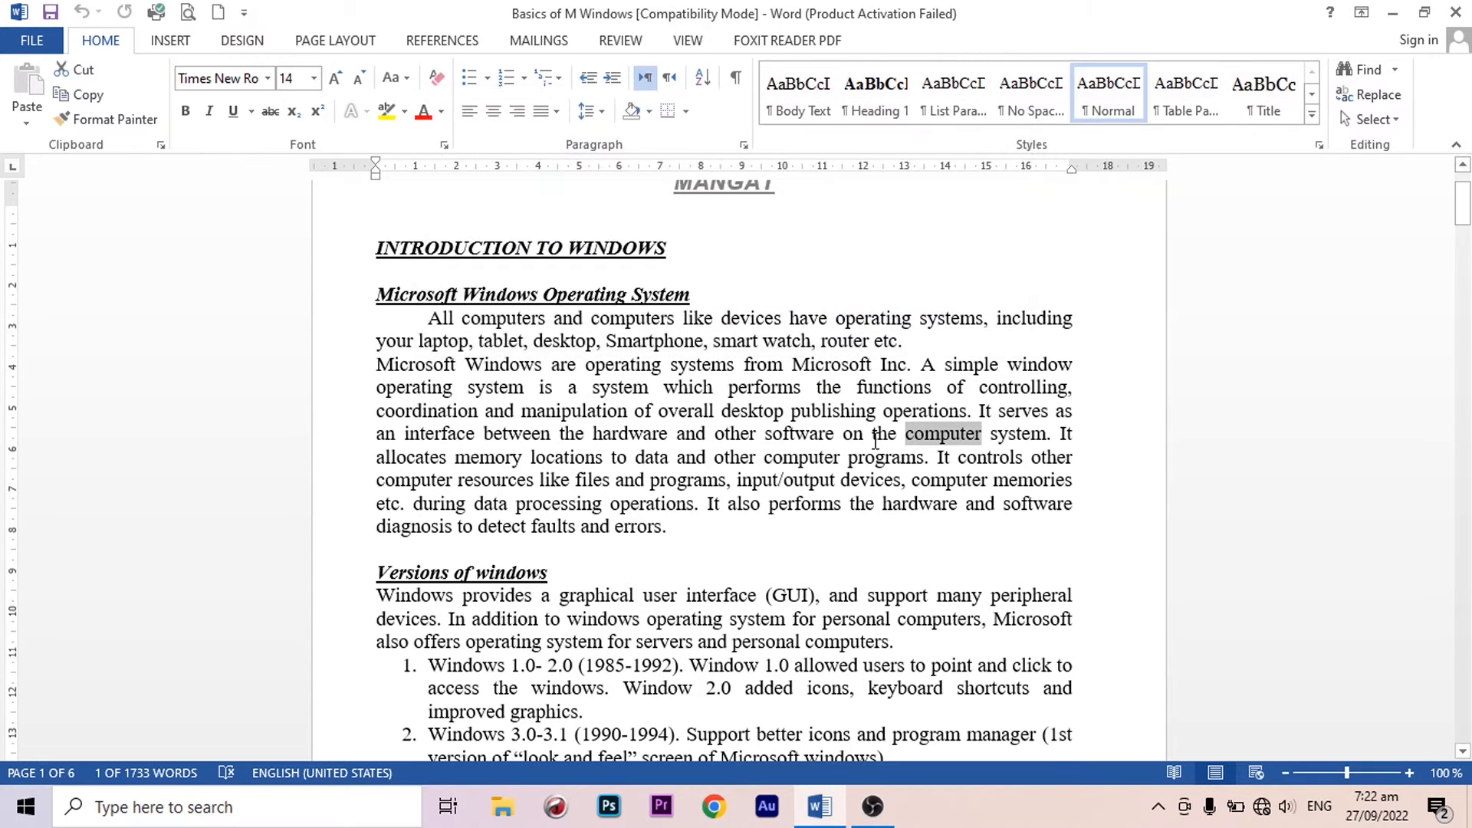
Step: Replace the selected "computer" and the following occurrence in the second body paragraph with "Computing", one at a time
key(ctrl+h)
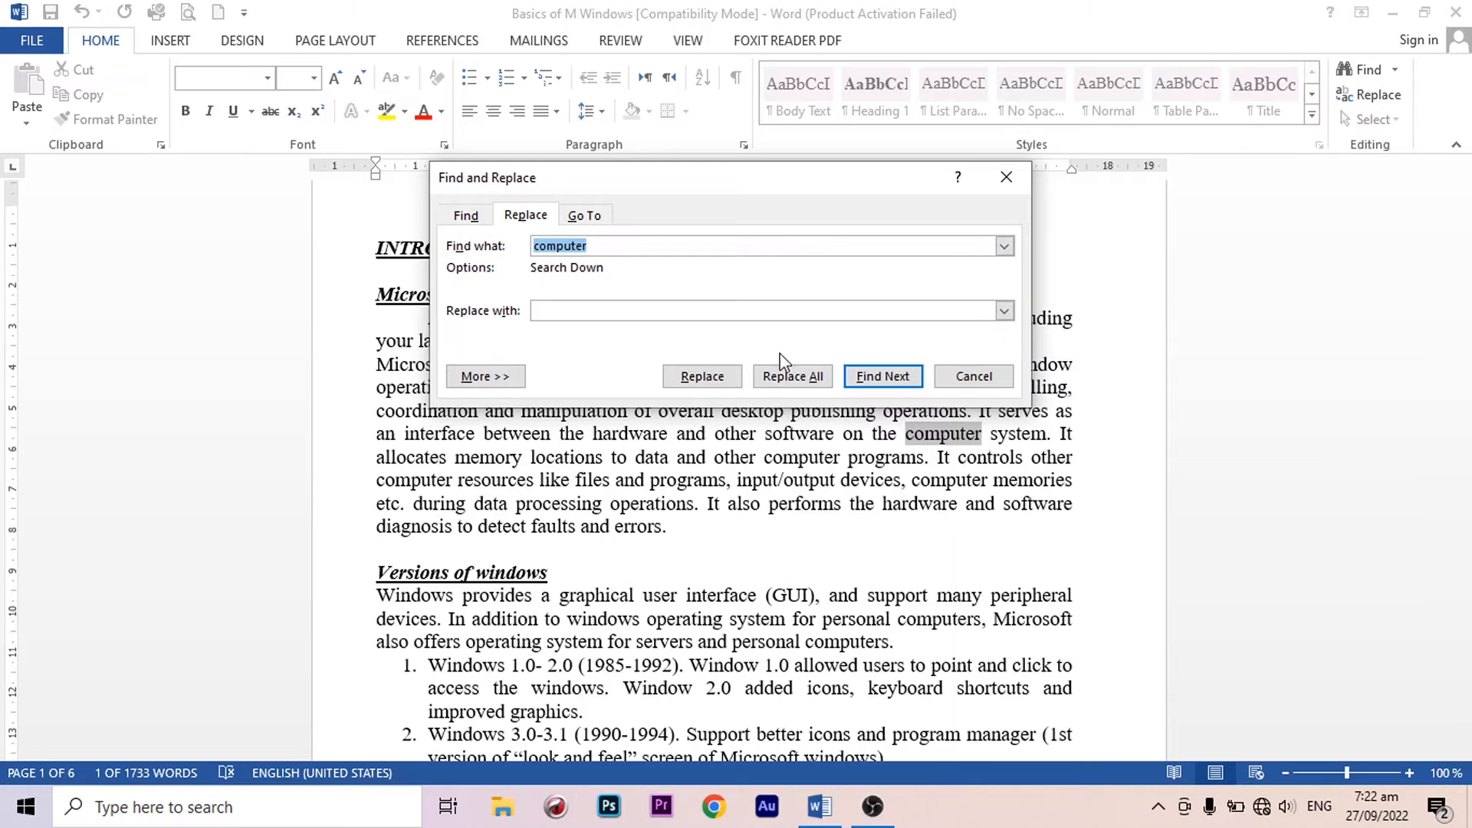
drag(592, 184, 738, 492)
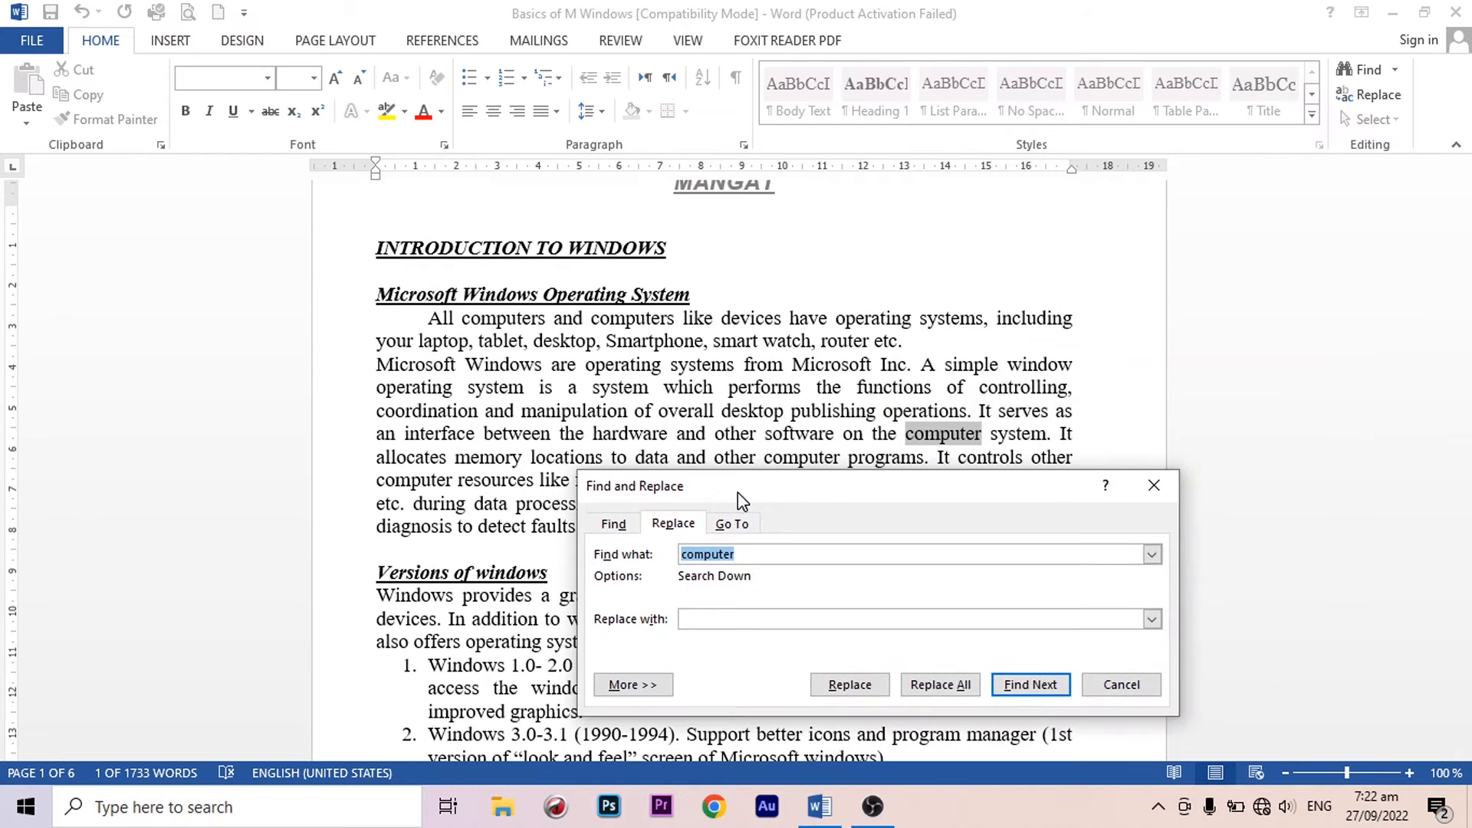
click(720, 619)
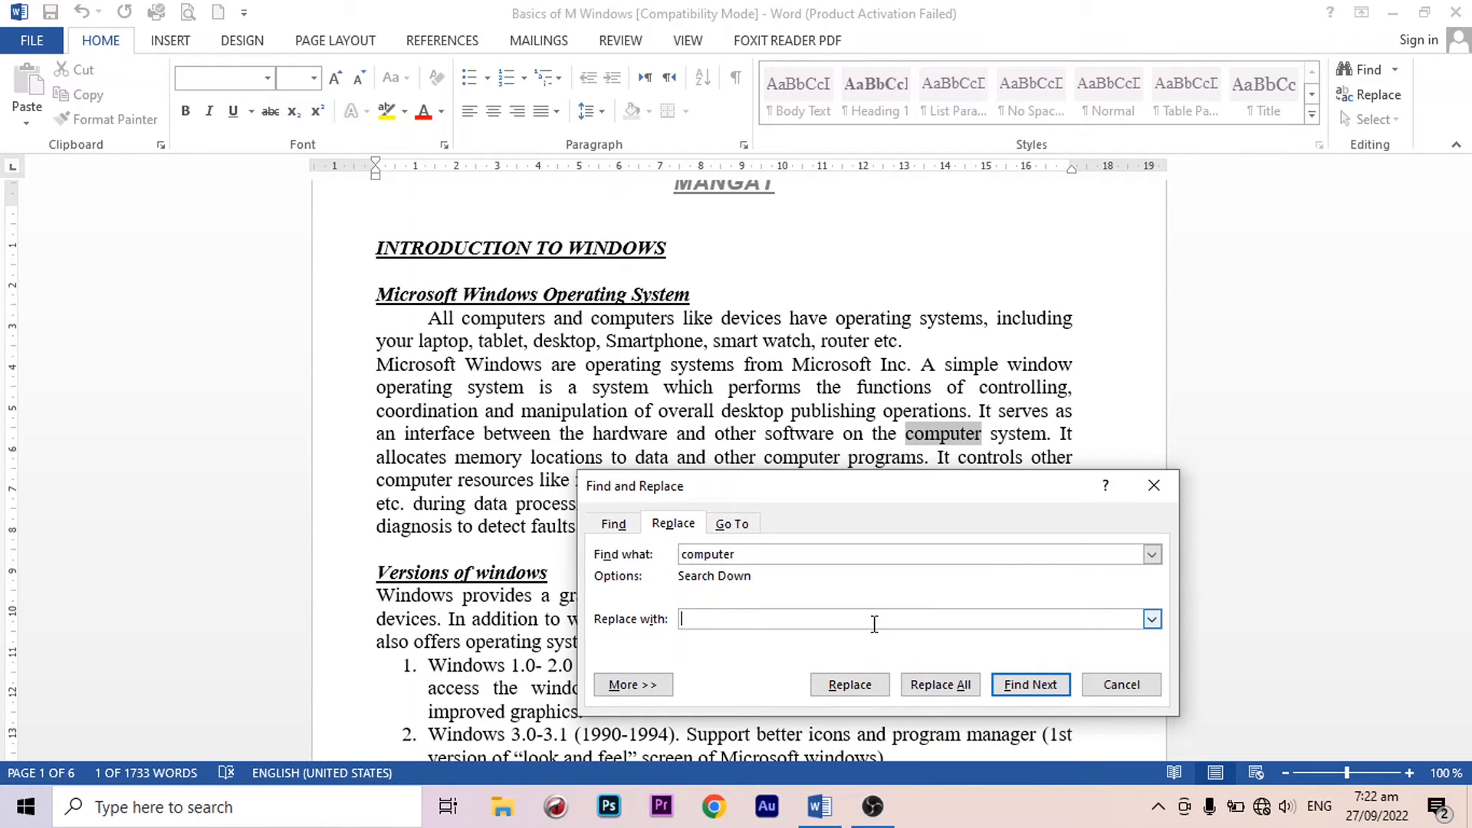
text(Computing)
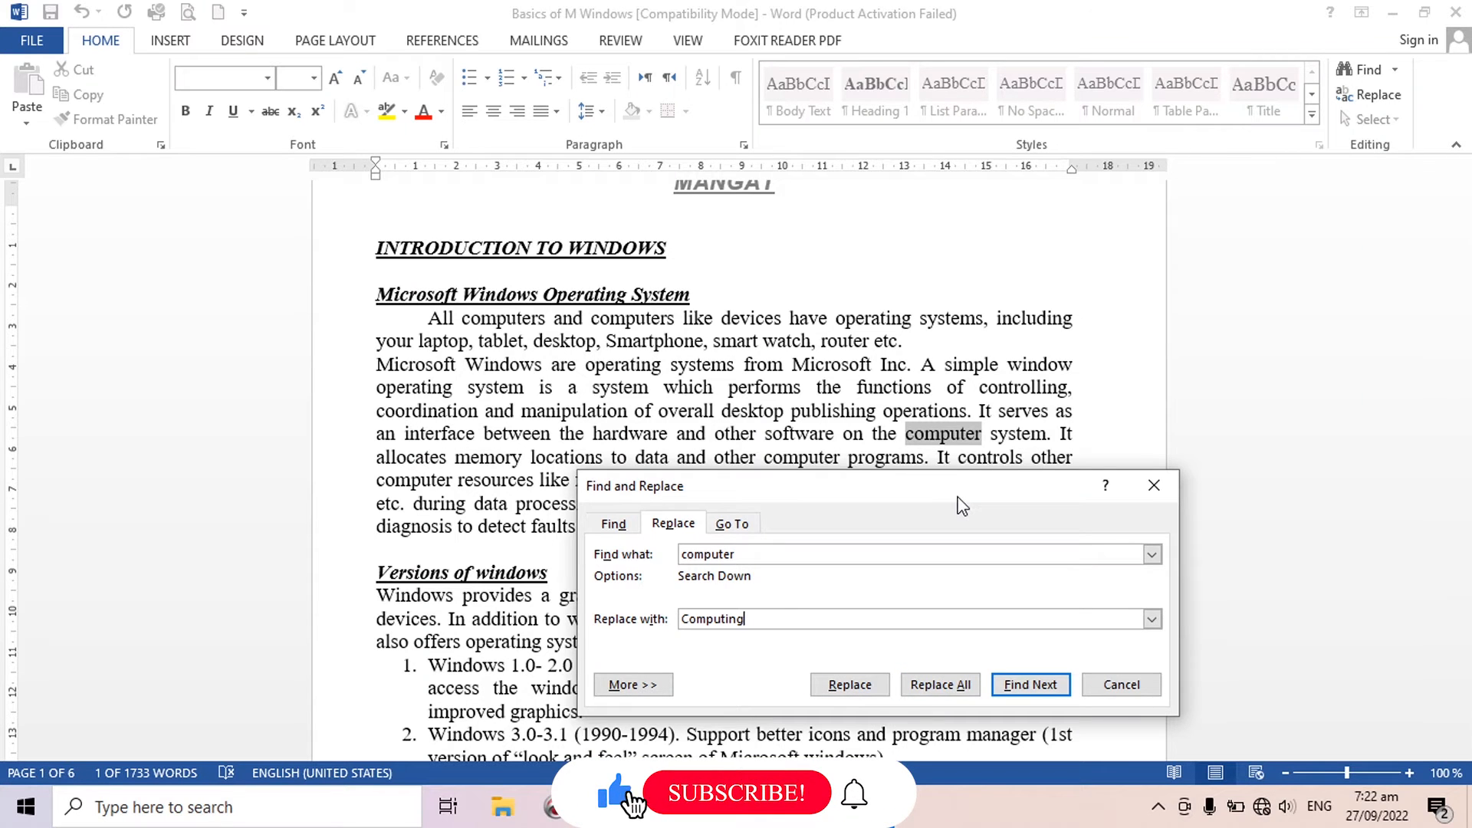
drag(960, 504, 578, 131)
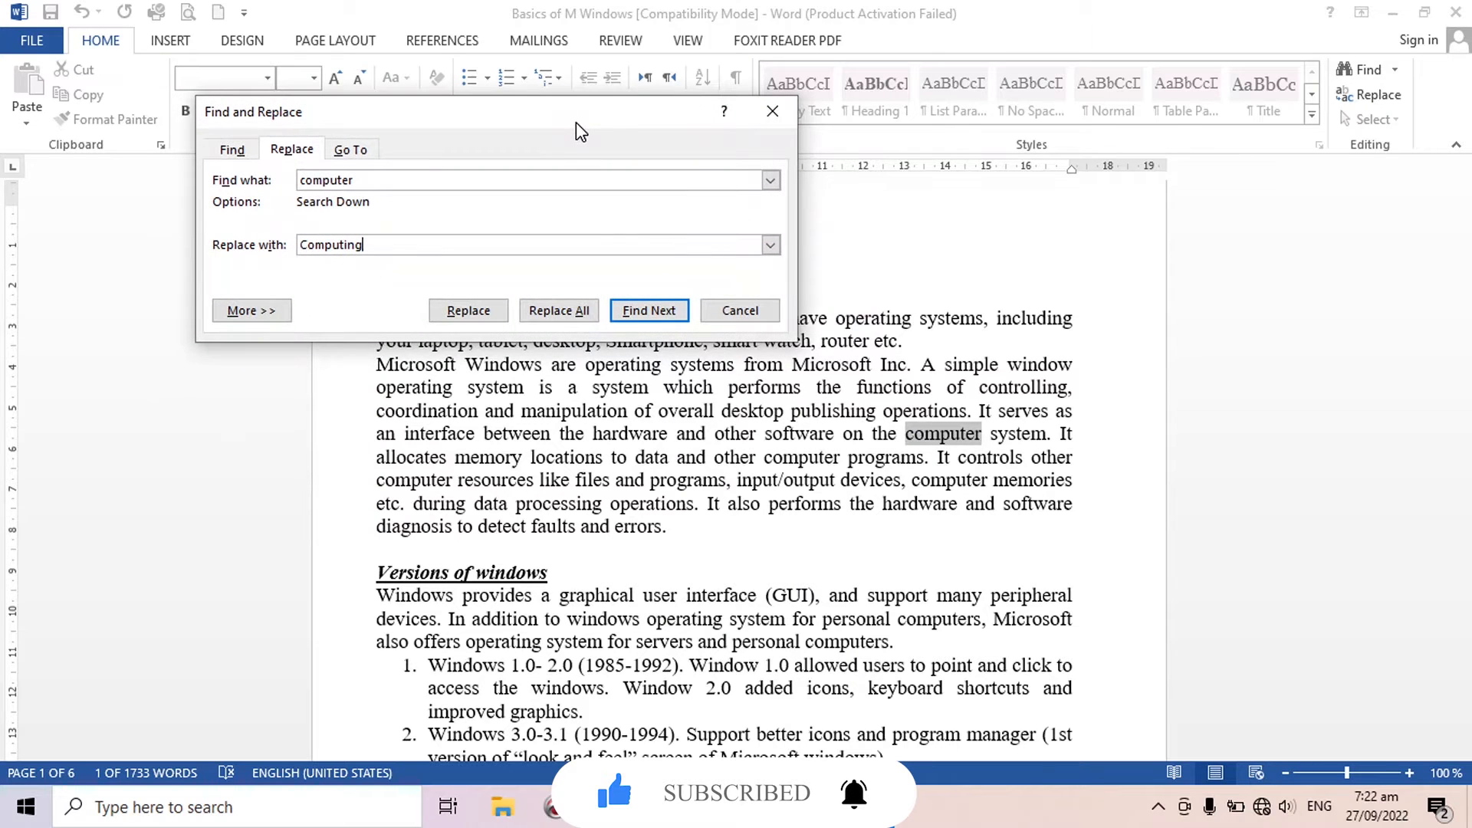
drag(575, 123, 576, 129)
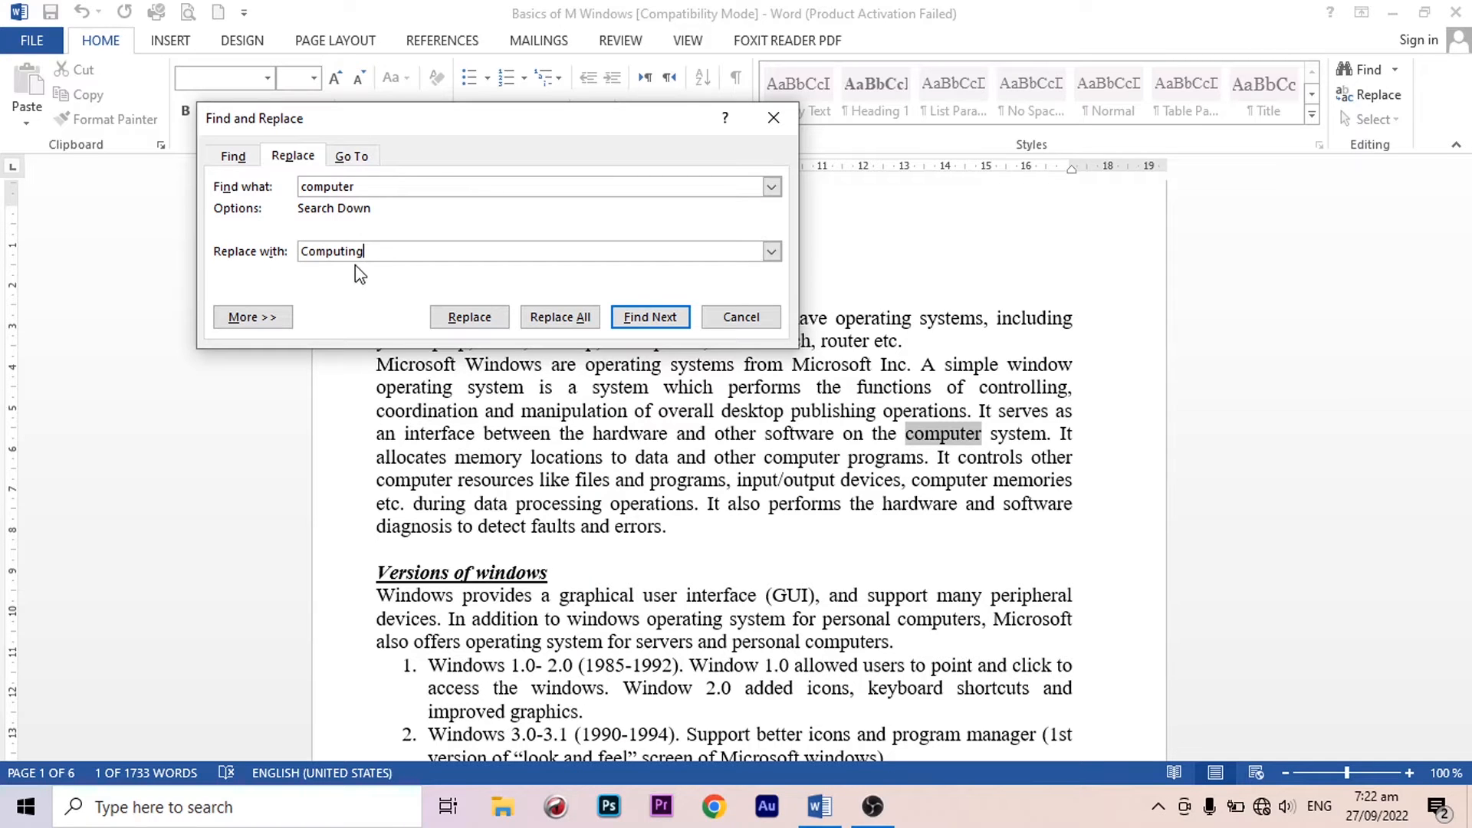
click(491, 328)
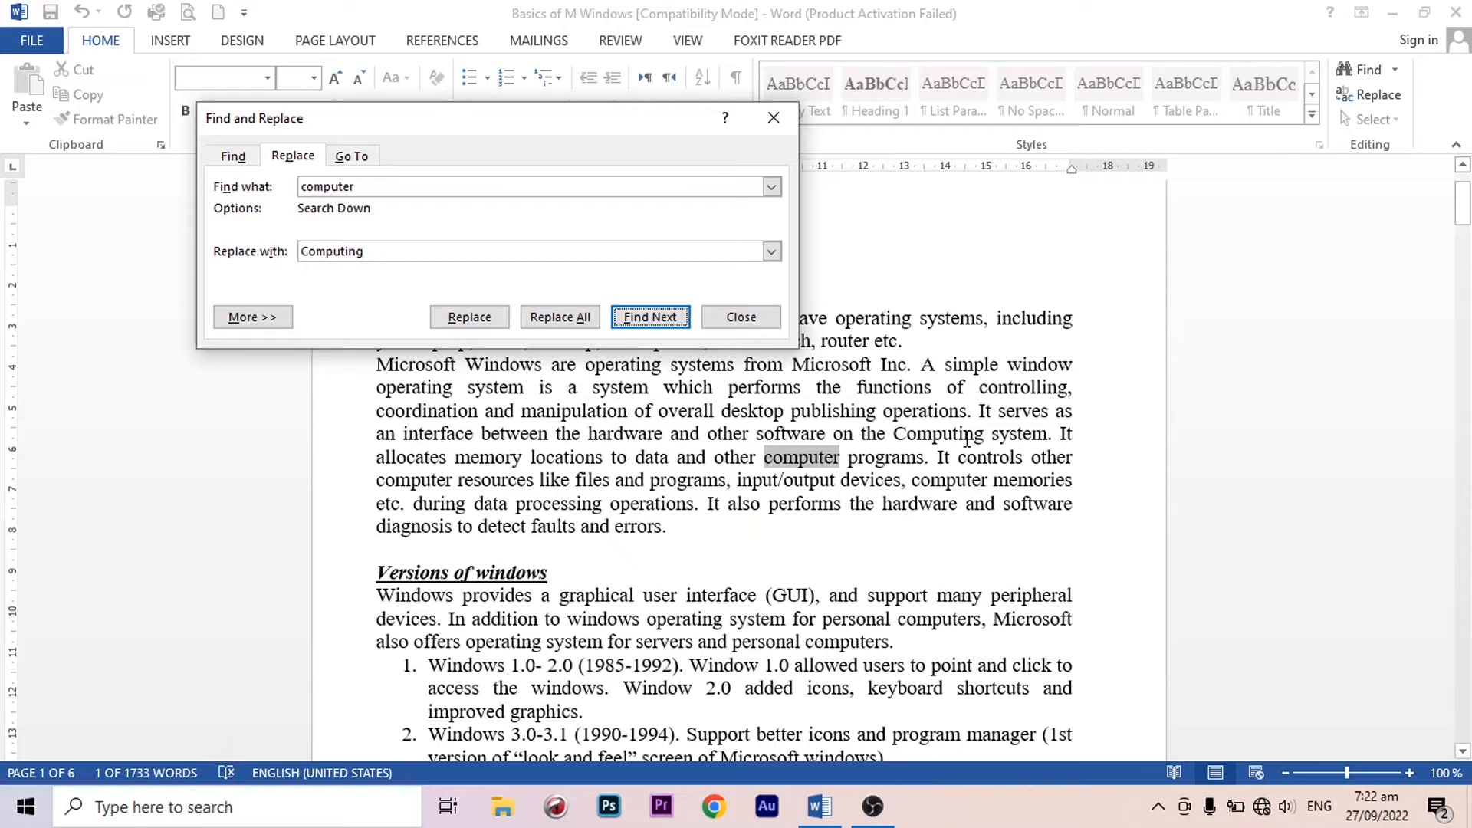
click(467, 319)
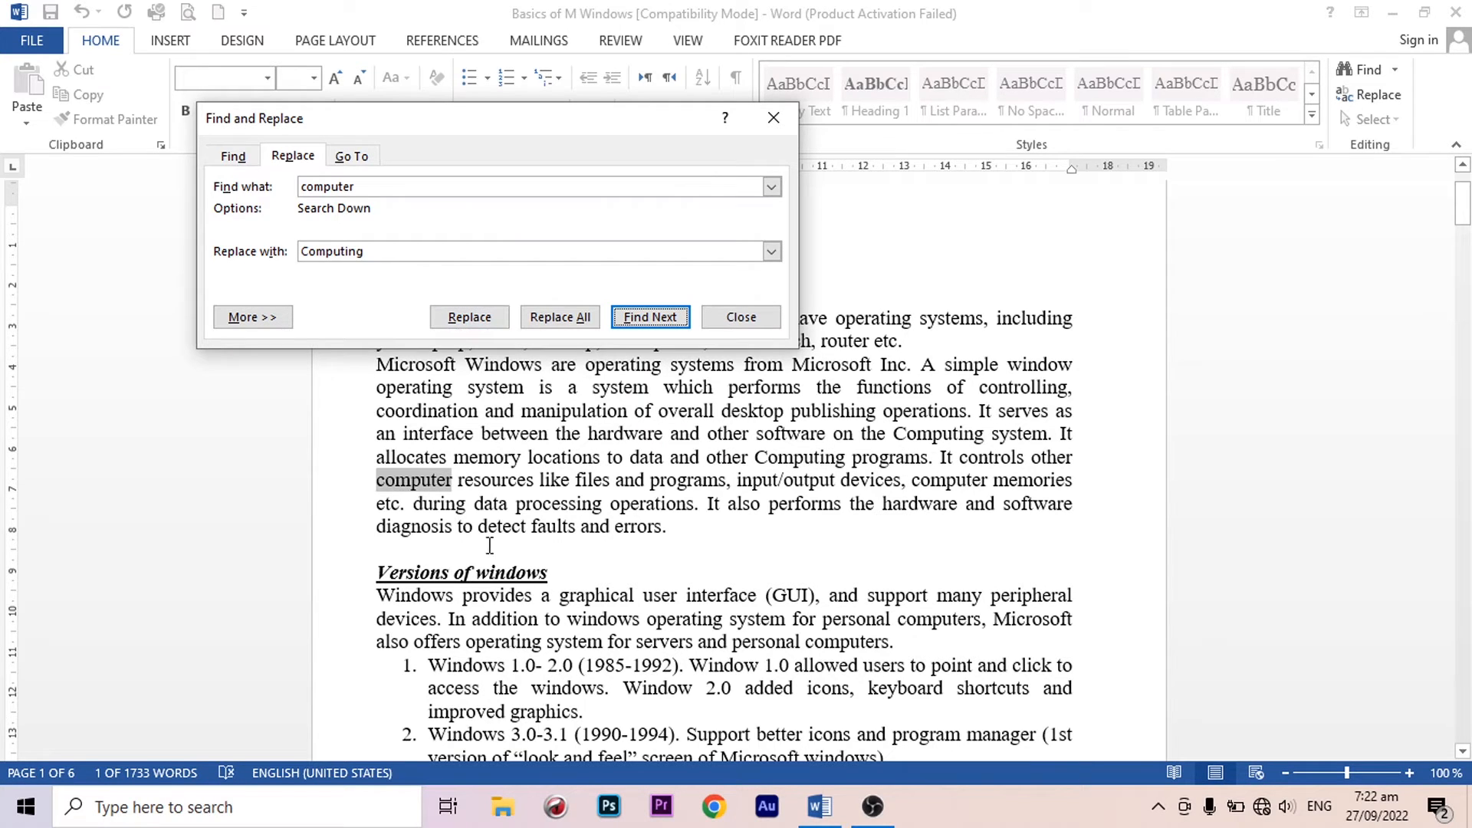
Step: Replace all remaining occurrences of "computer" with "Computing", continuing from the document's beginning, and close the Find and Replace dialog
click(580, 320)
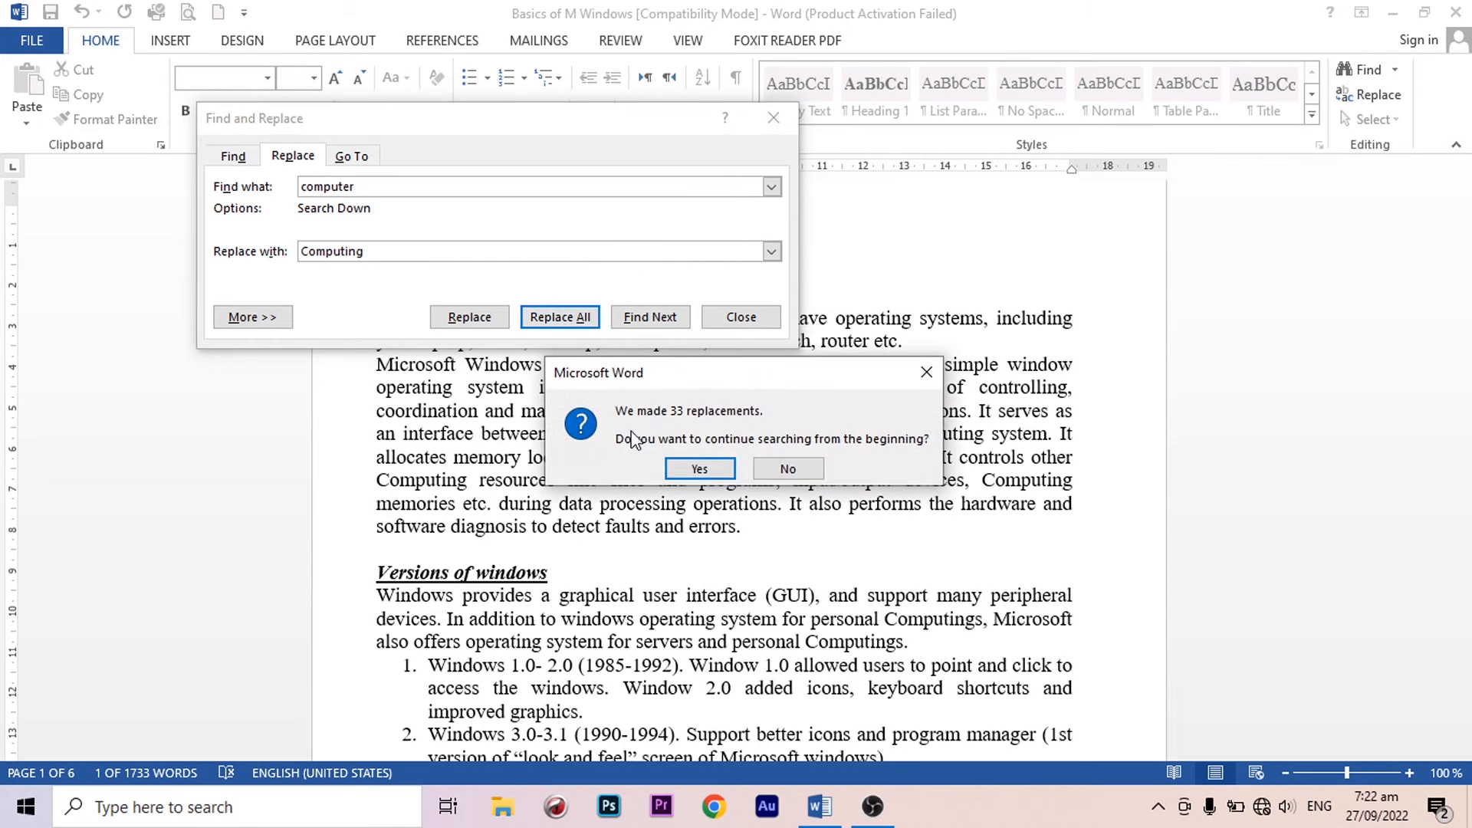
click(722, 467)
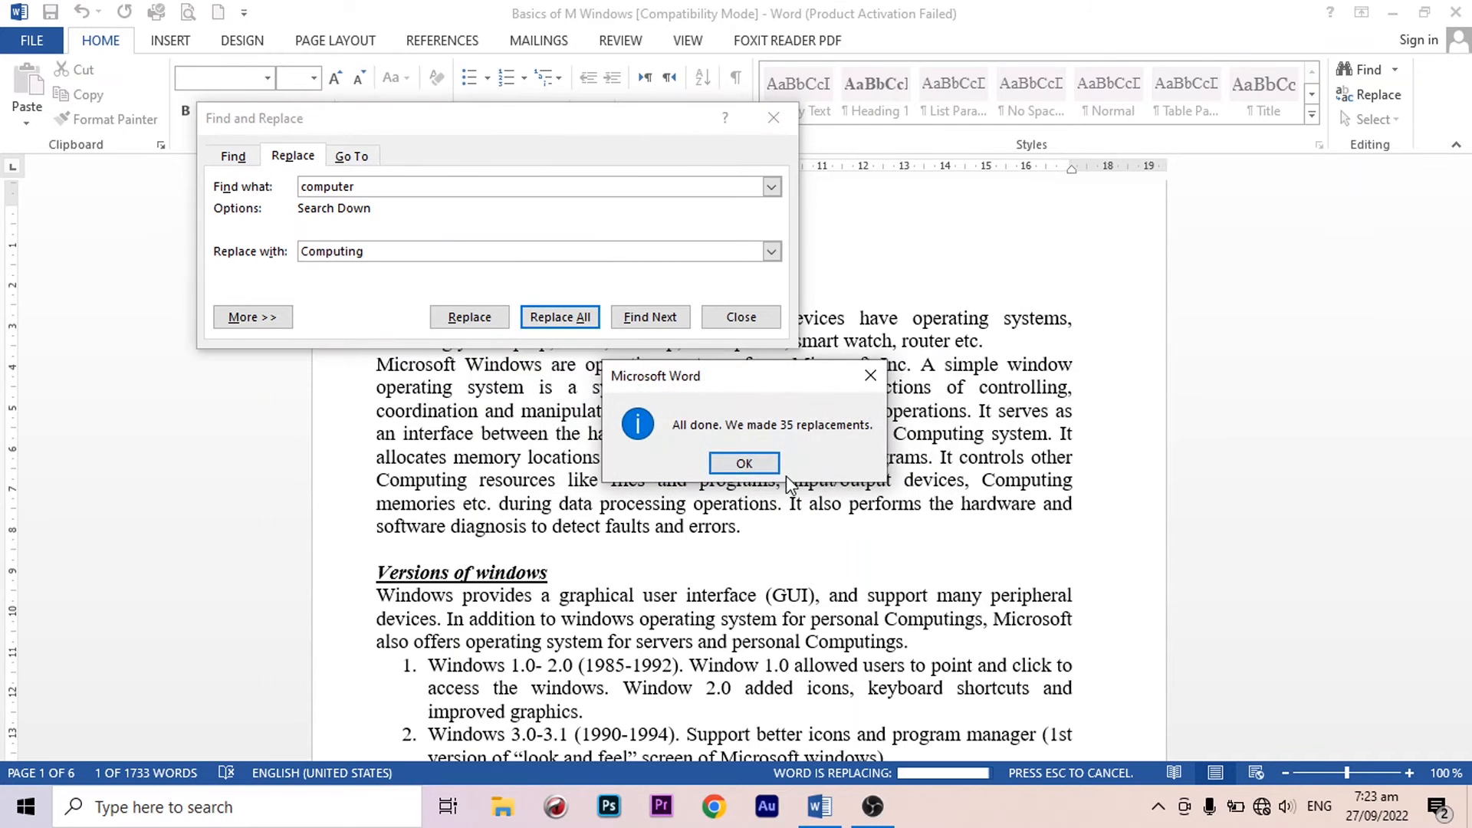
click(751, 466)
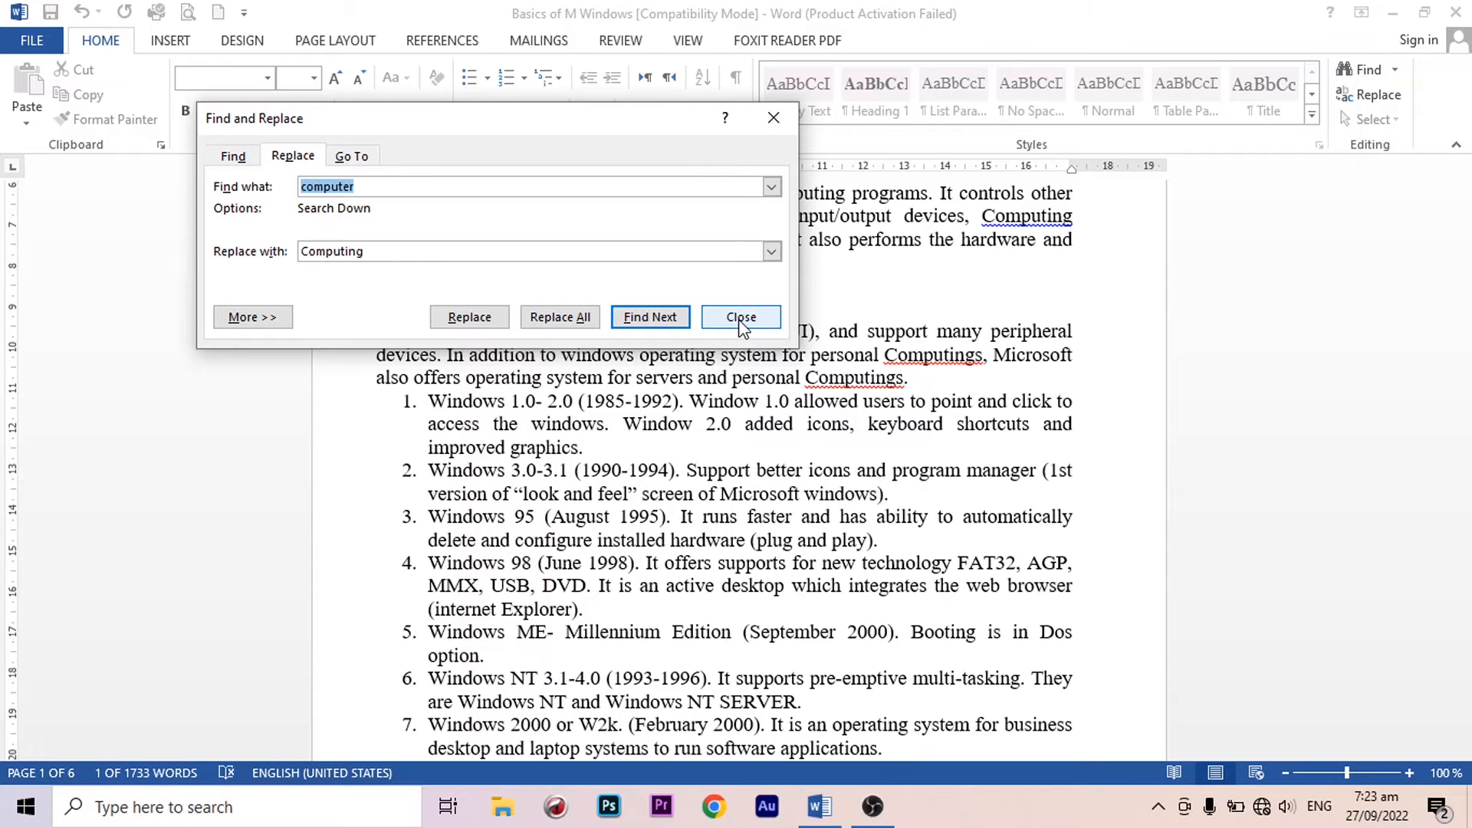
click(740, 318)
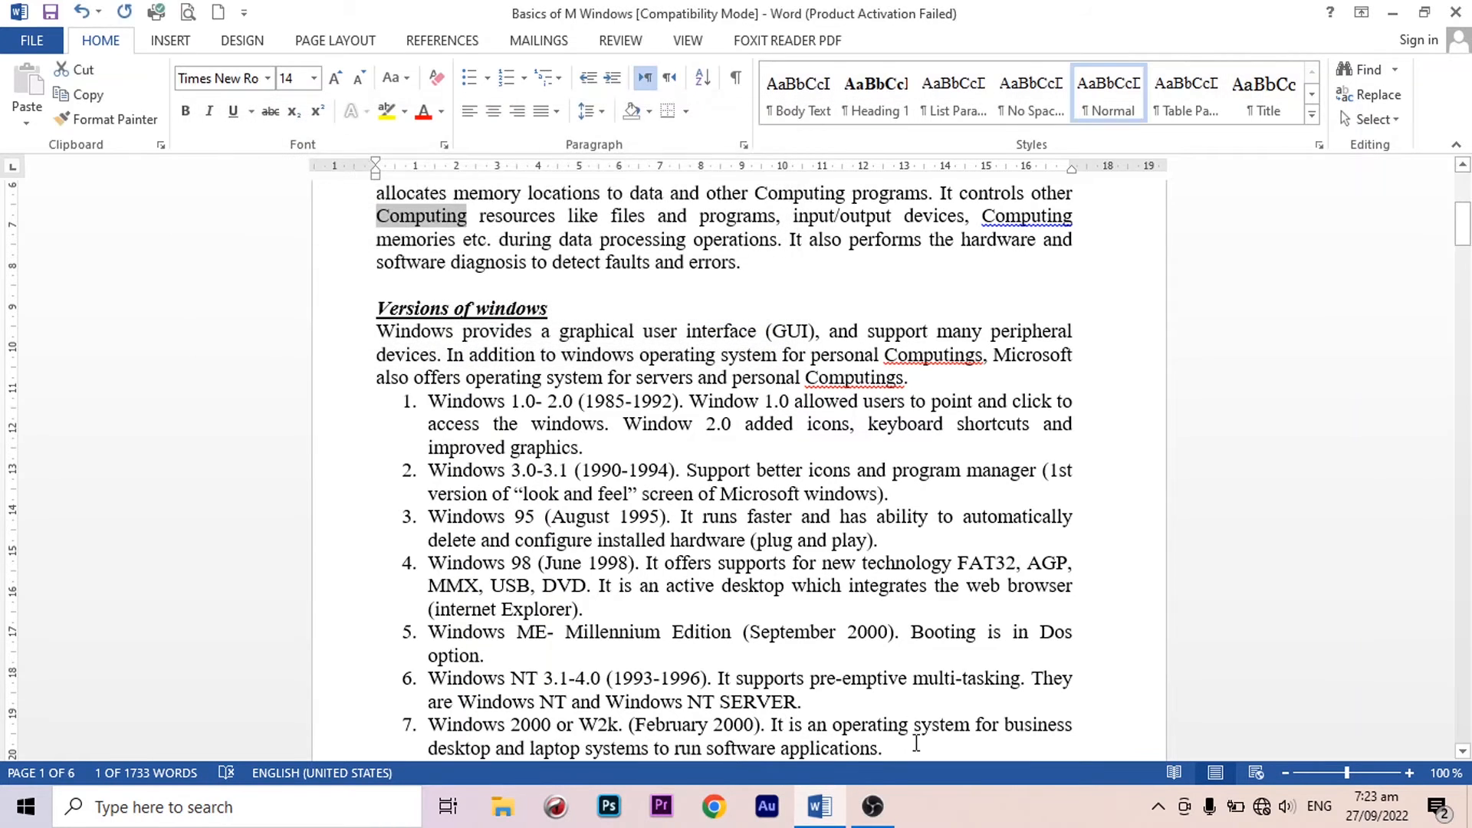
Step: Undo the replacement of all remaining occurrences and deselect the word in the second body paragraph
key(ctrl+z)
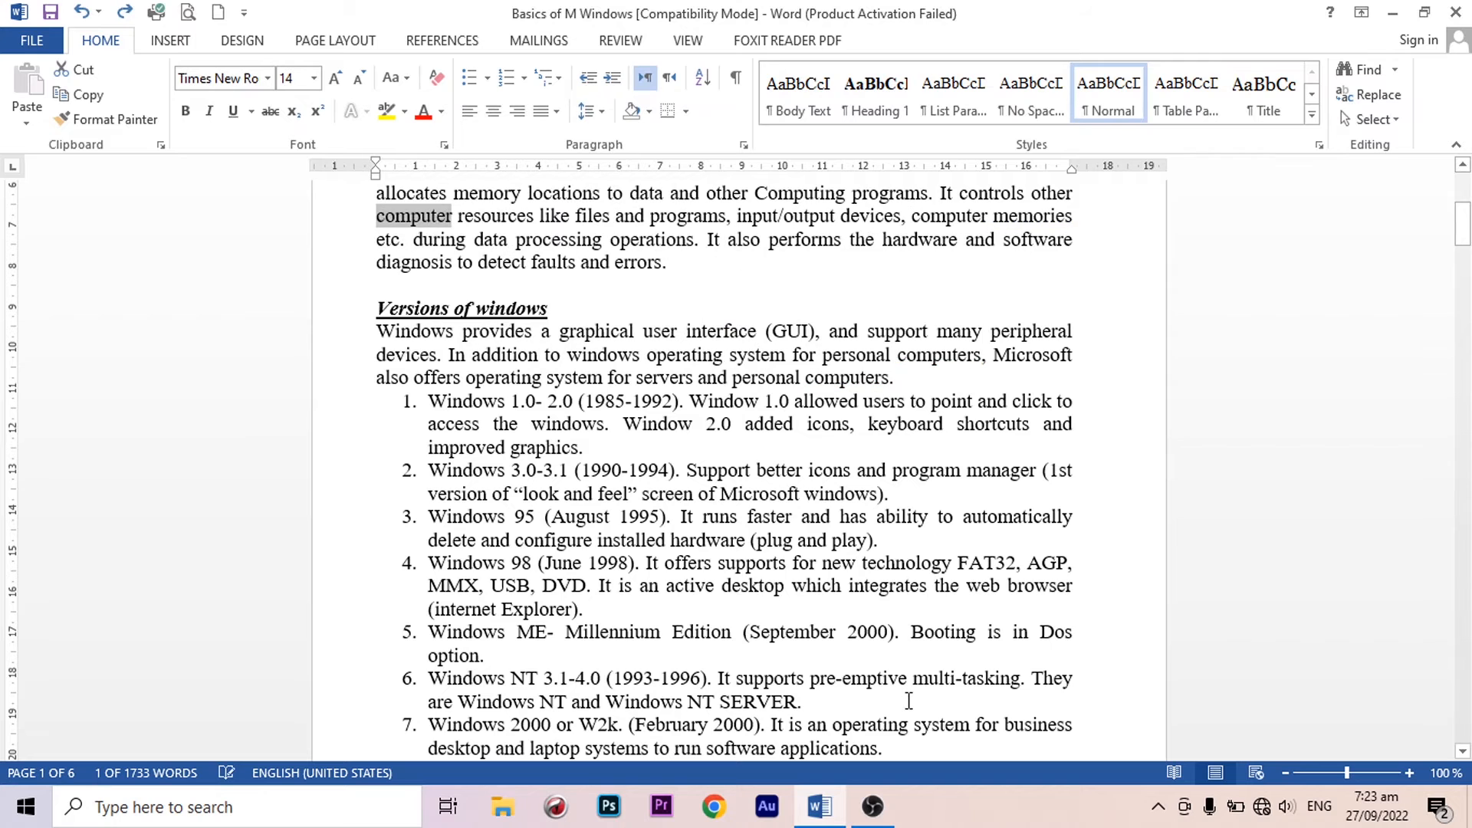
scroll(1056, 721, up, 5)
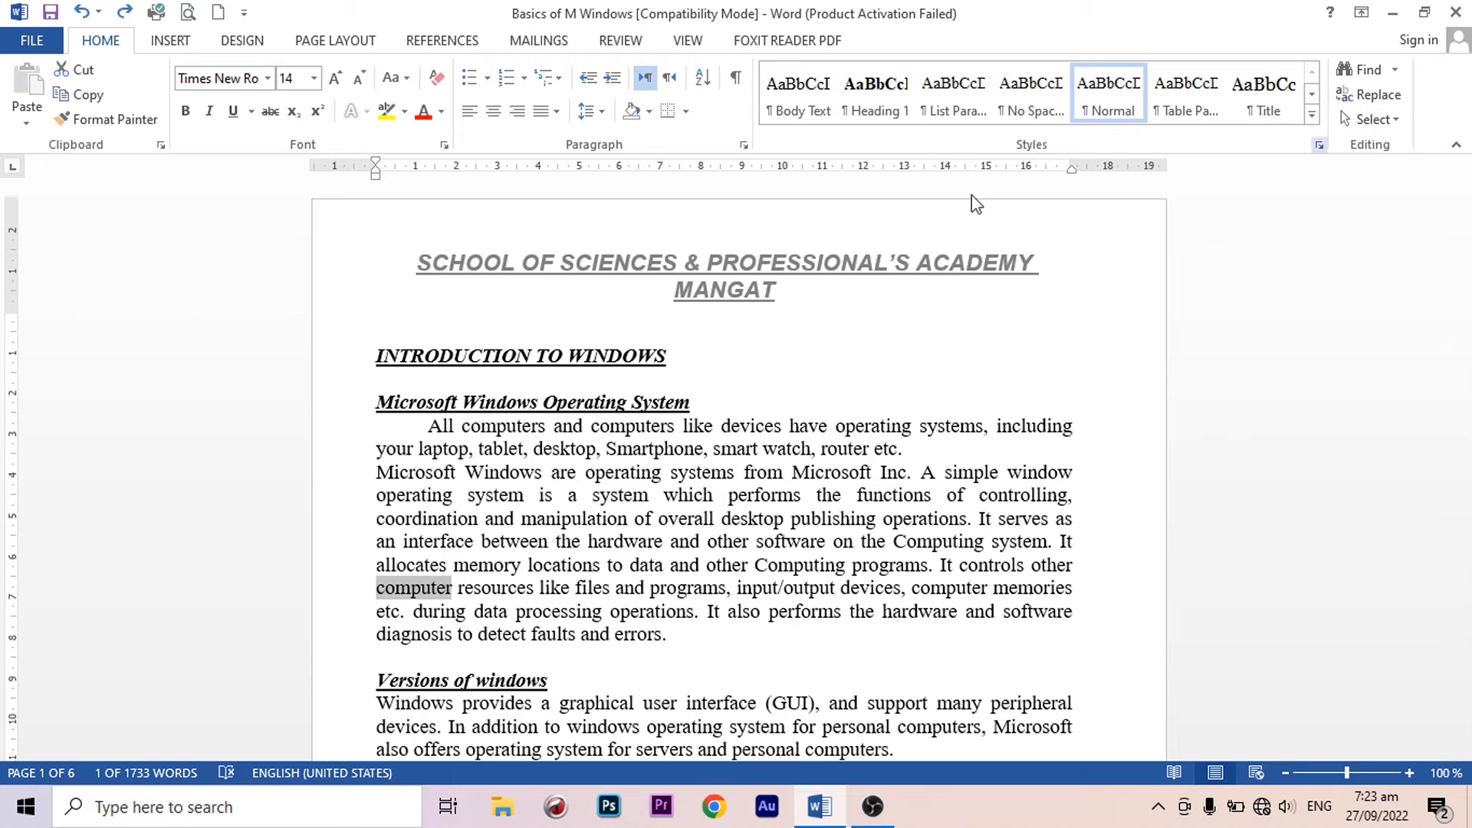
scroll(598, 443, down, 3)
click(598, 443)
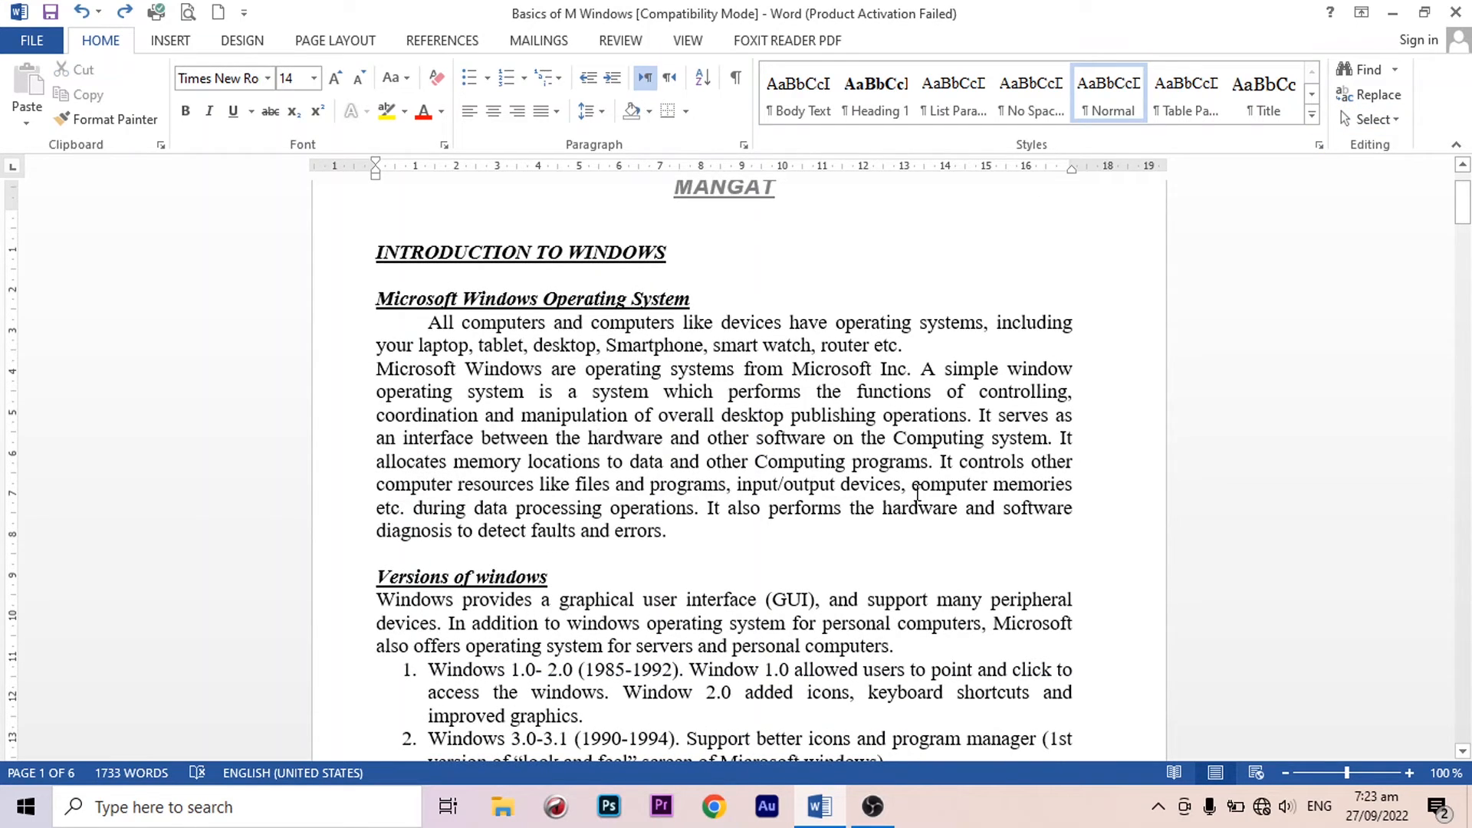
Step: Select all the text in the document and look at the available selection options
key(ctrl+a)
scroll(747, 460, down, 15)
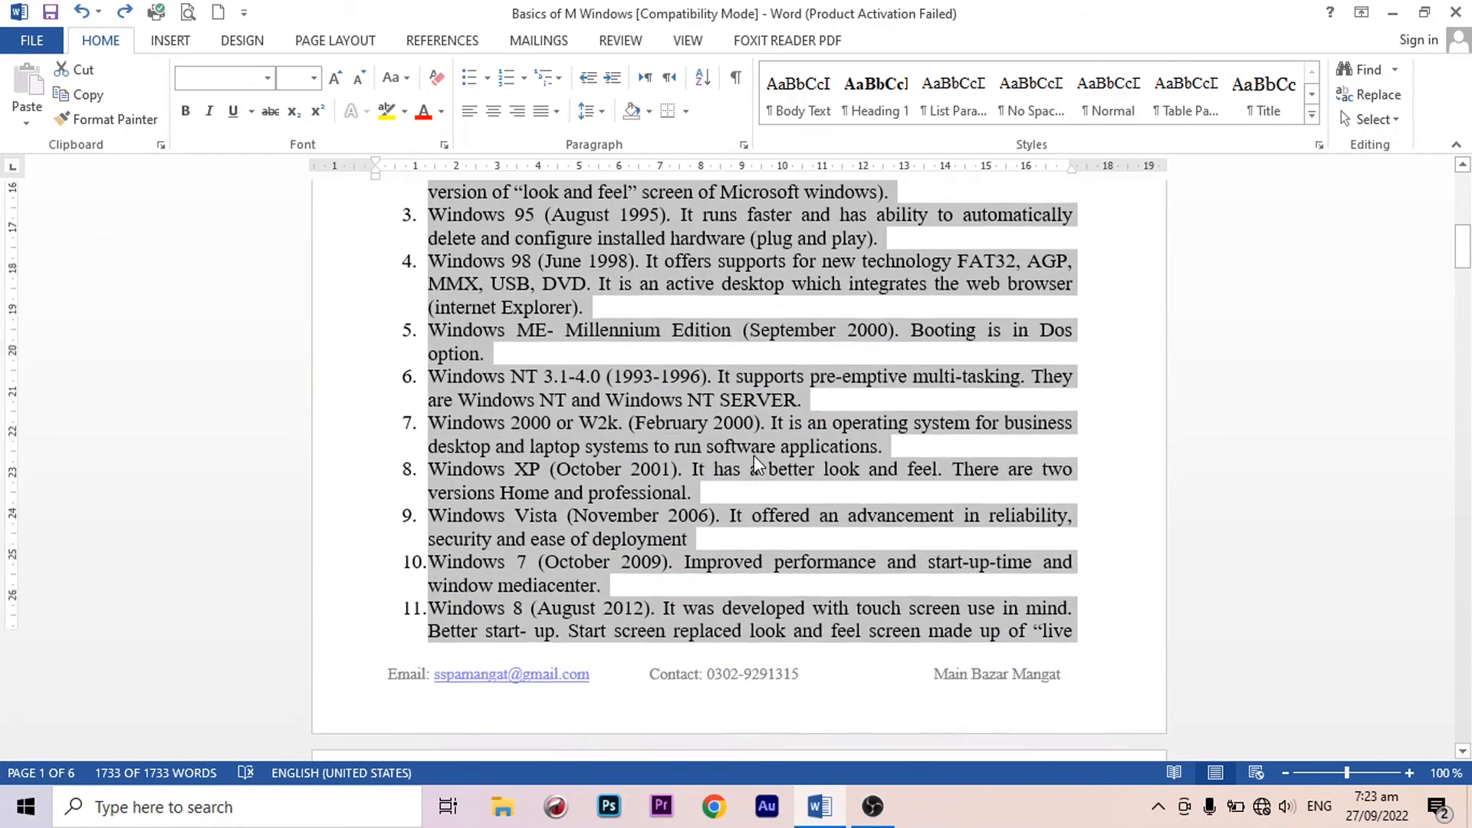
scroll(753, 461, down, 15)
click(1396, 122)
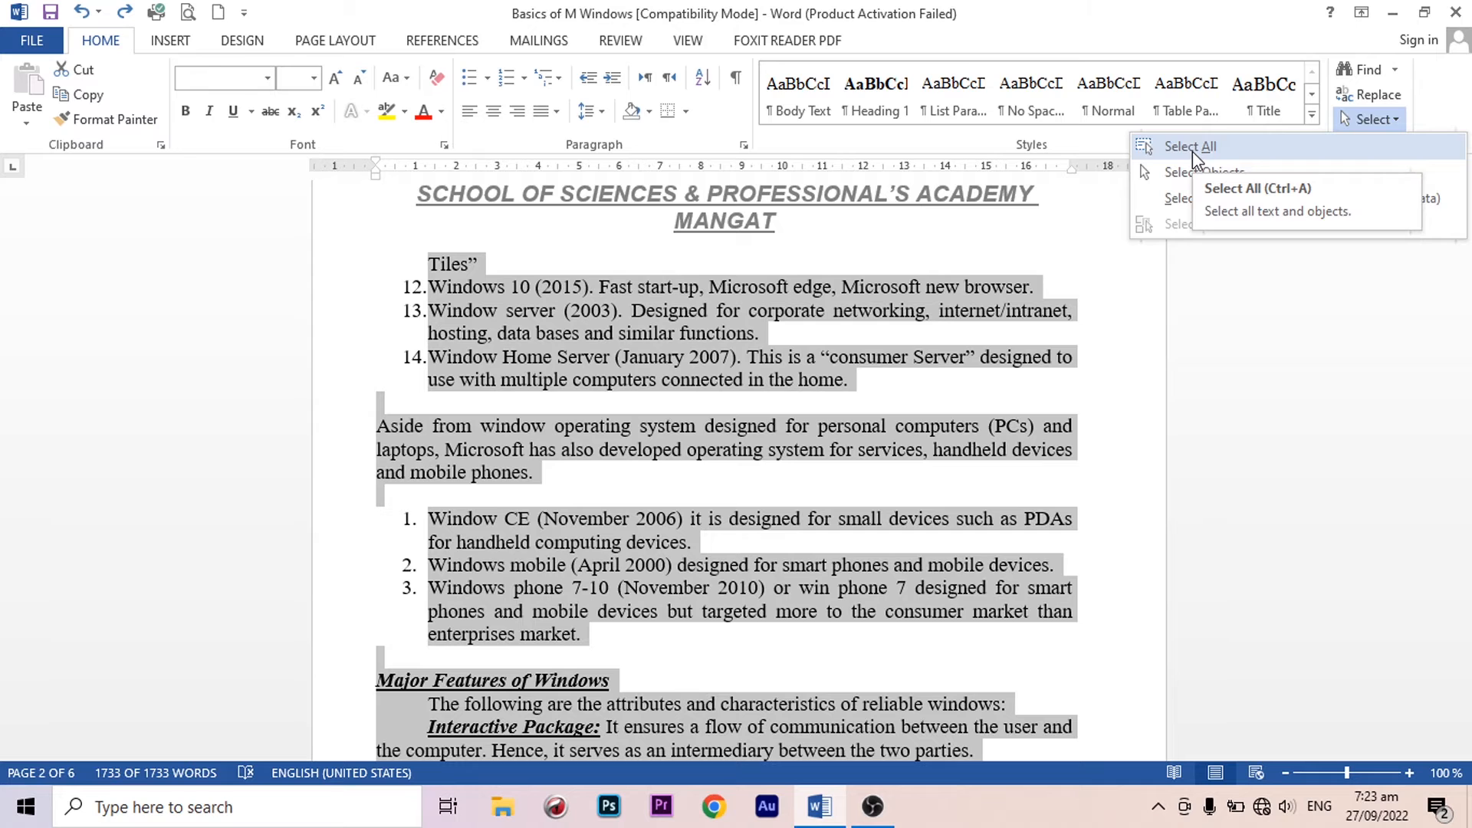
click(1386, 119)
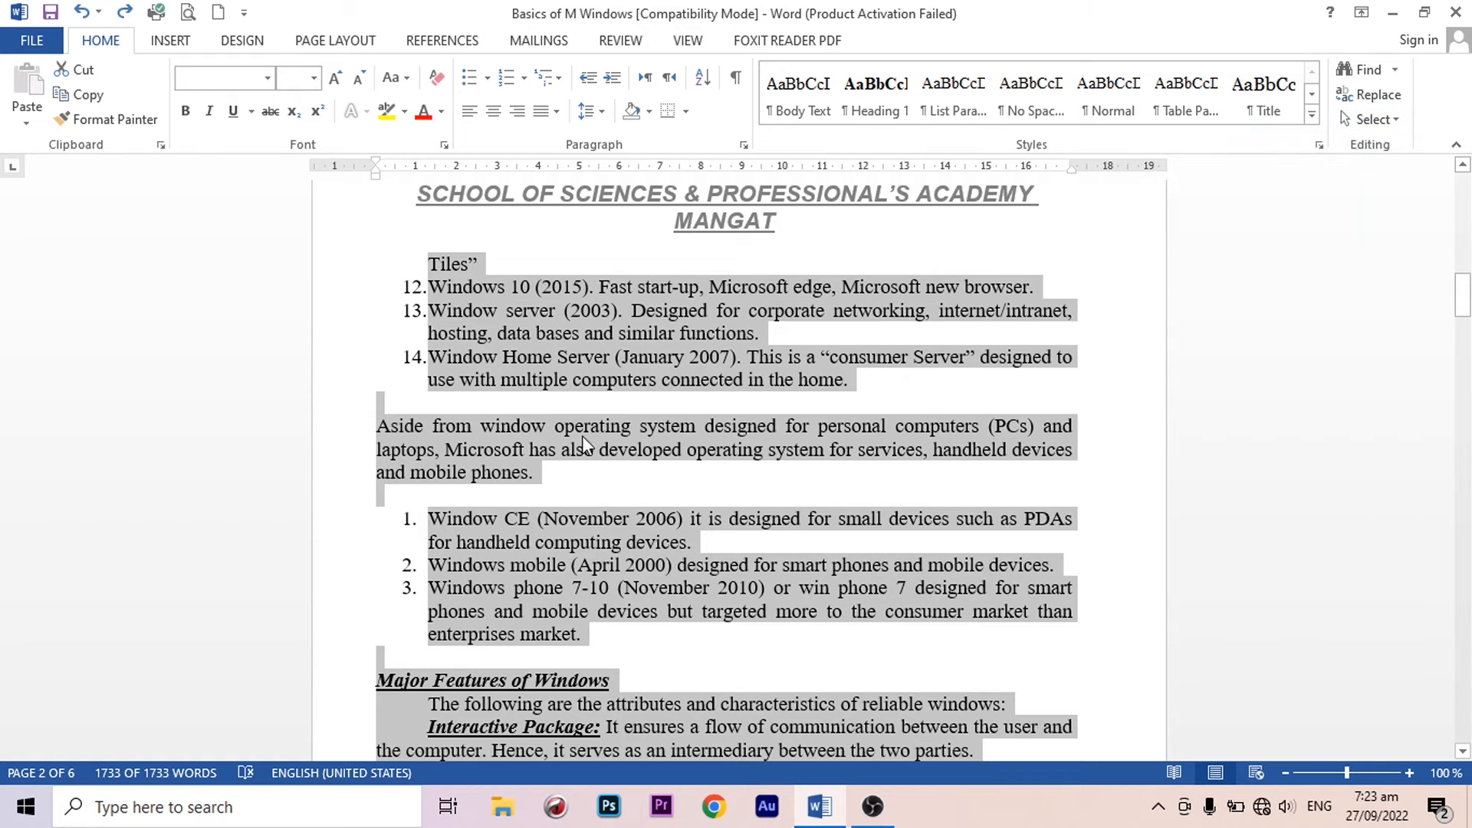
scroll(600, 539, up, 3)
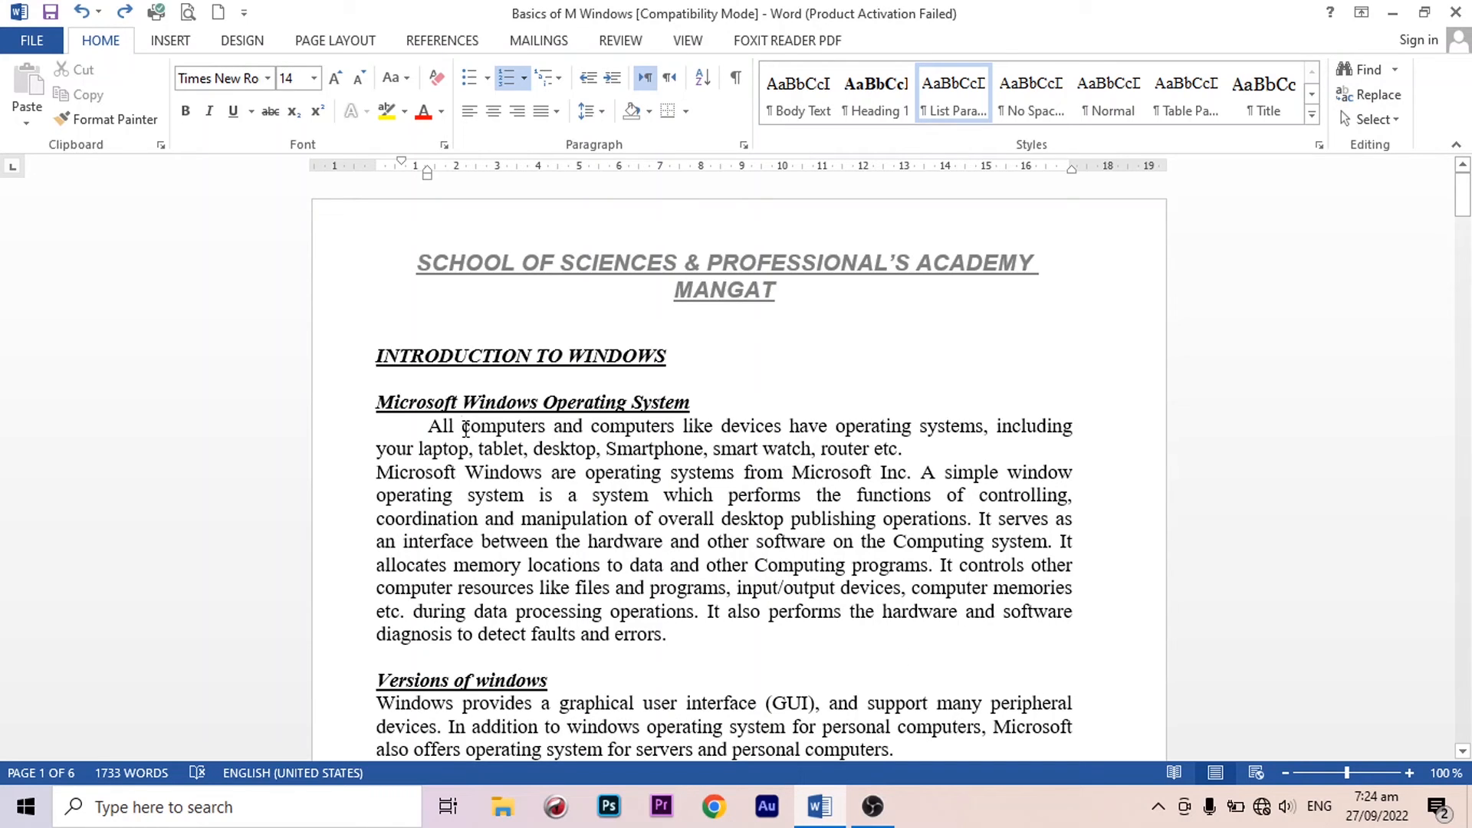
Step: Look through the first three pages, marking "computers" in the first body paragraph and sample passages in the text below
drag(465, 428, 549, 428)
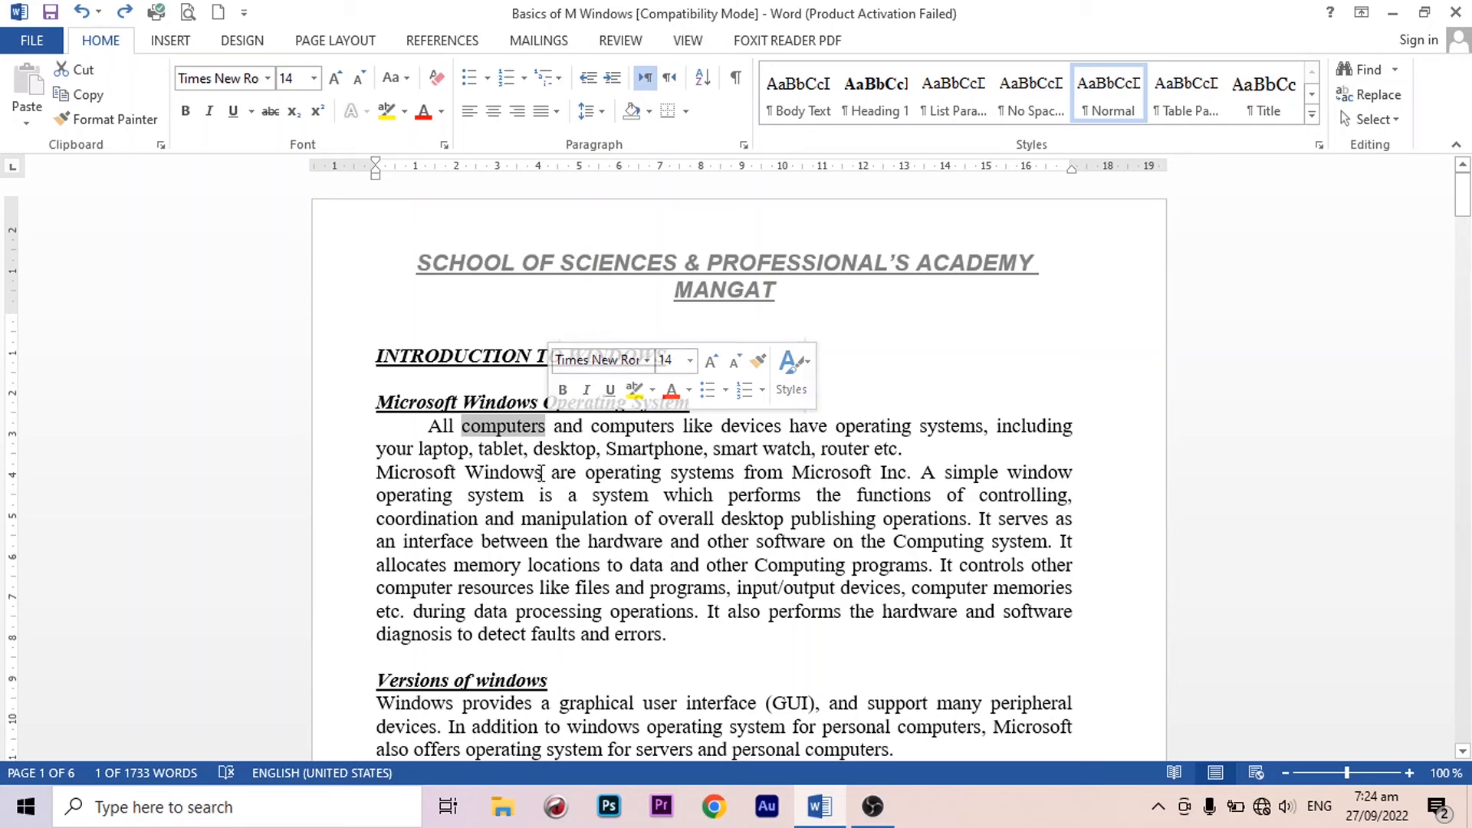
scroll(611, 276, down, 7)
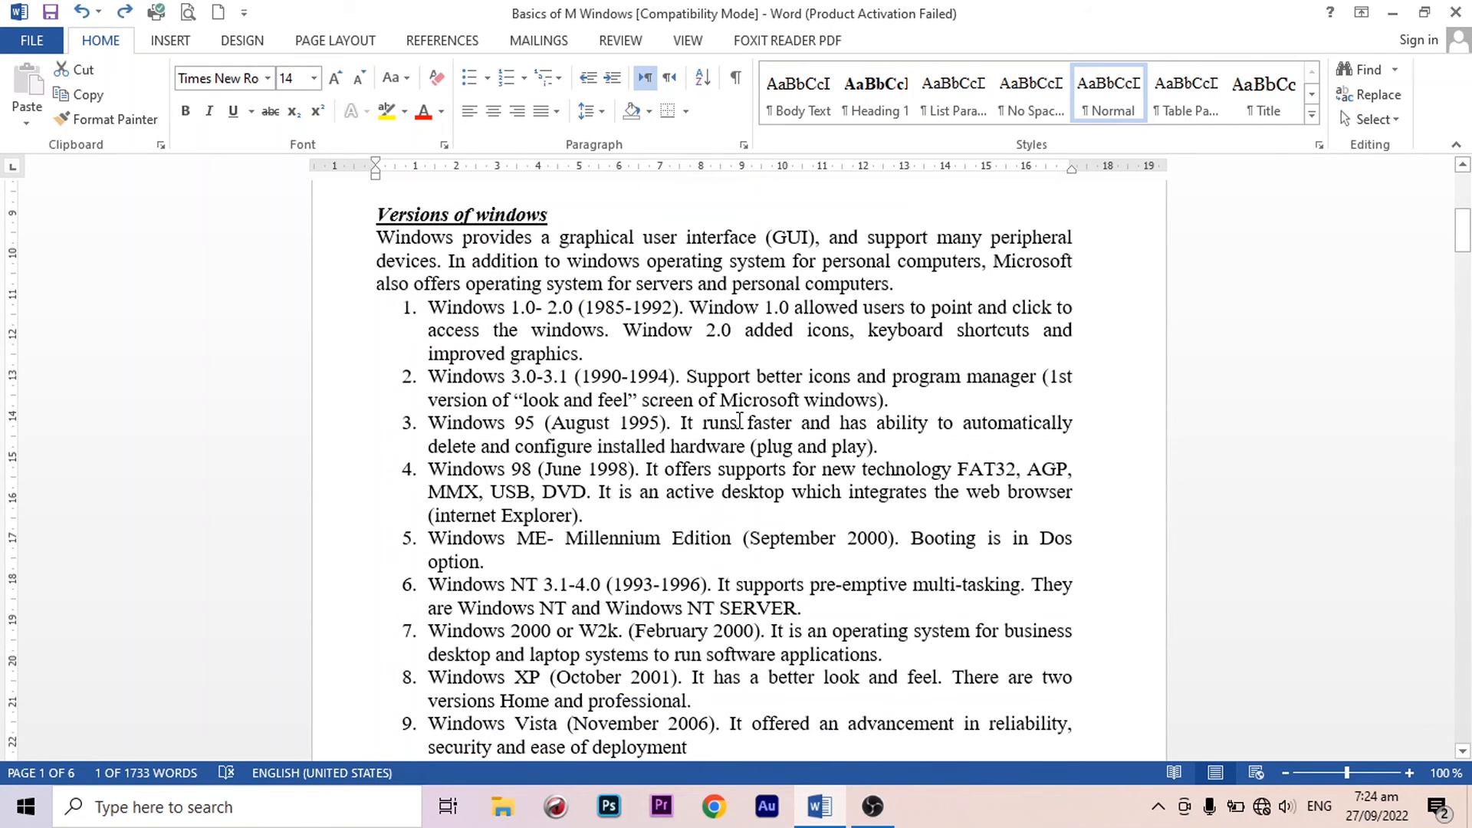
scroll(673, 517, down, 3)
drag(574, 568, 817, 568)
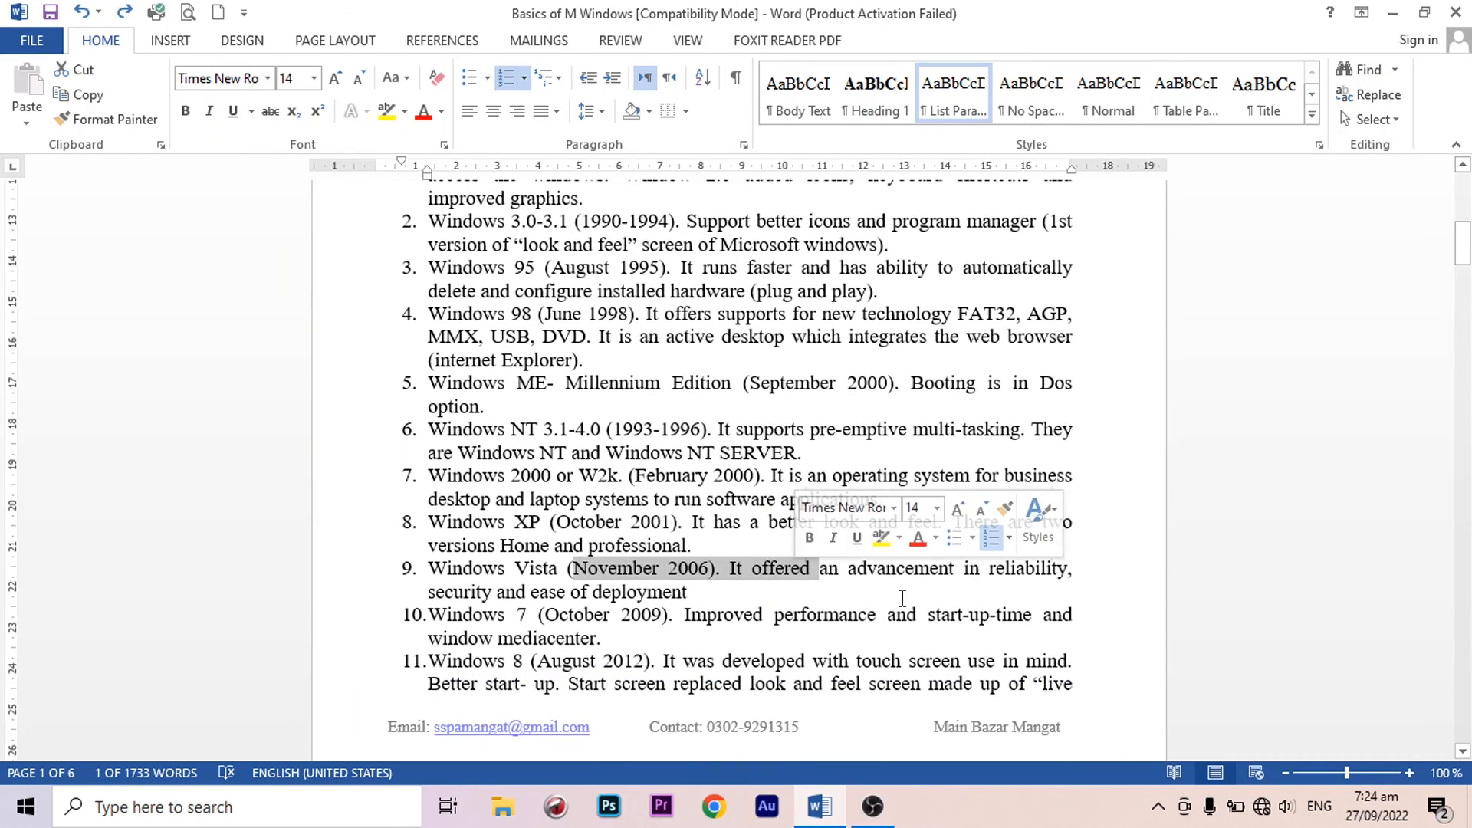
scroll(865, 613, down, 2)
drag(539, 509, 678, 510)
scroll(675, 512, down, 4)
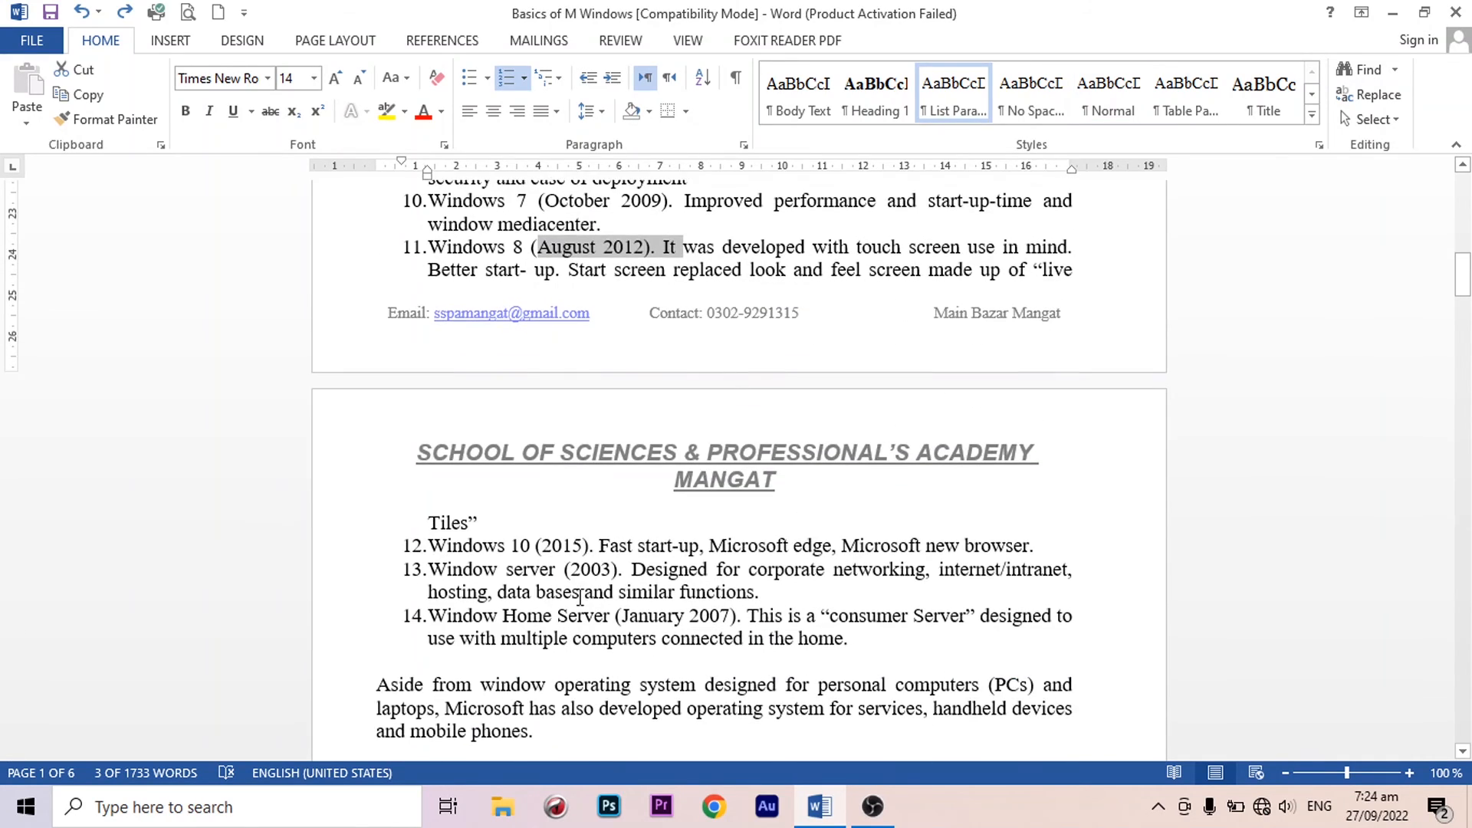
drag(537, 591, 687, 594)
scroll(675, 583, down, 4)
drag(388, 498, 806, 521)
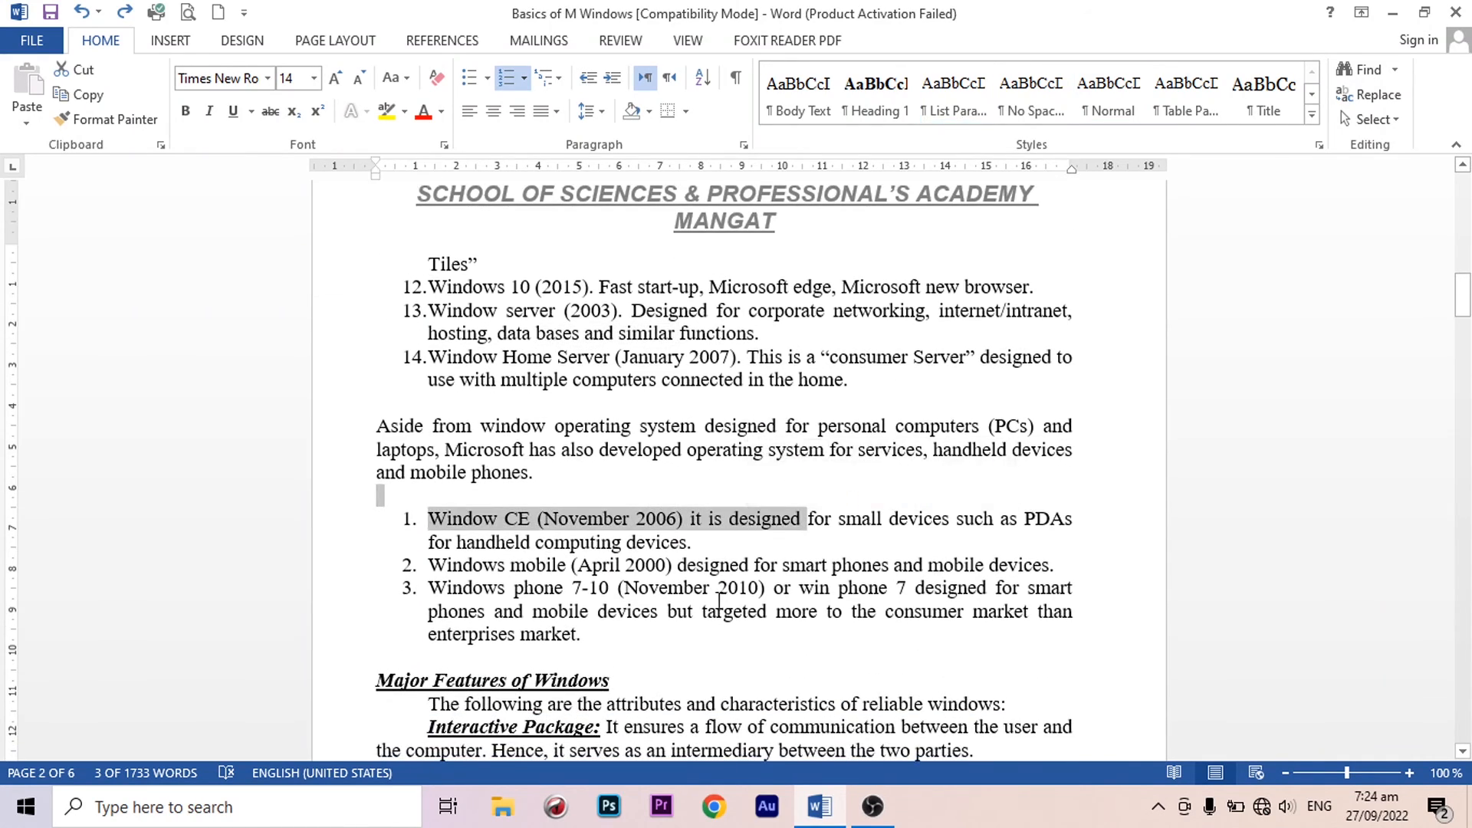
scroll(638, 586, down, 3)
drag(613, 590, 833, 590)
scroll(833, 590, down, 3)
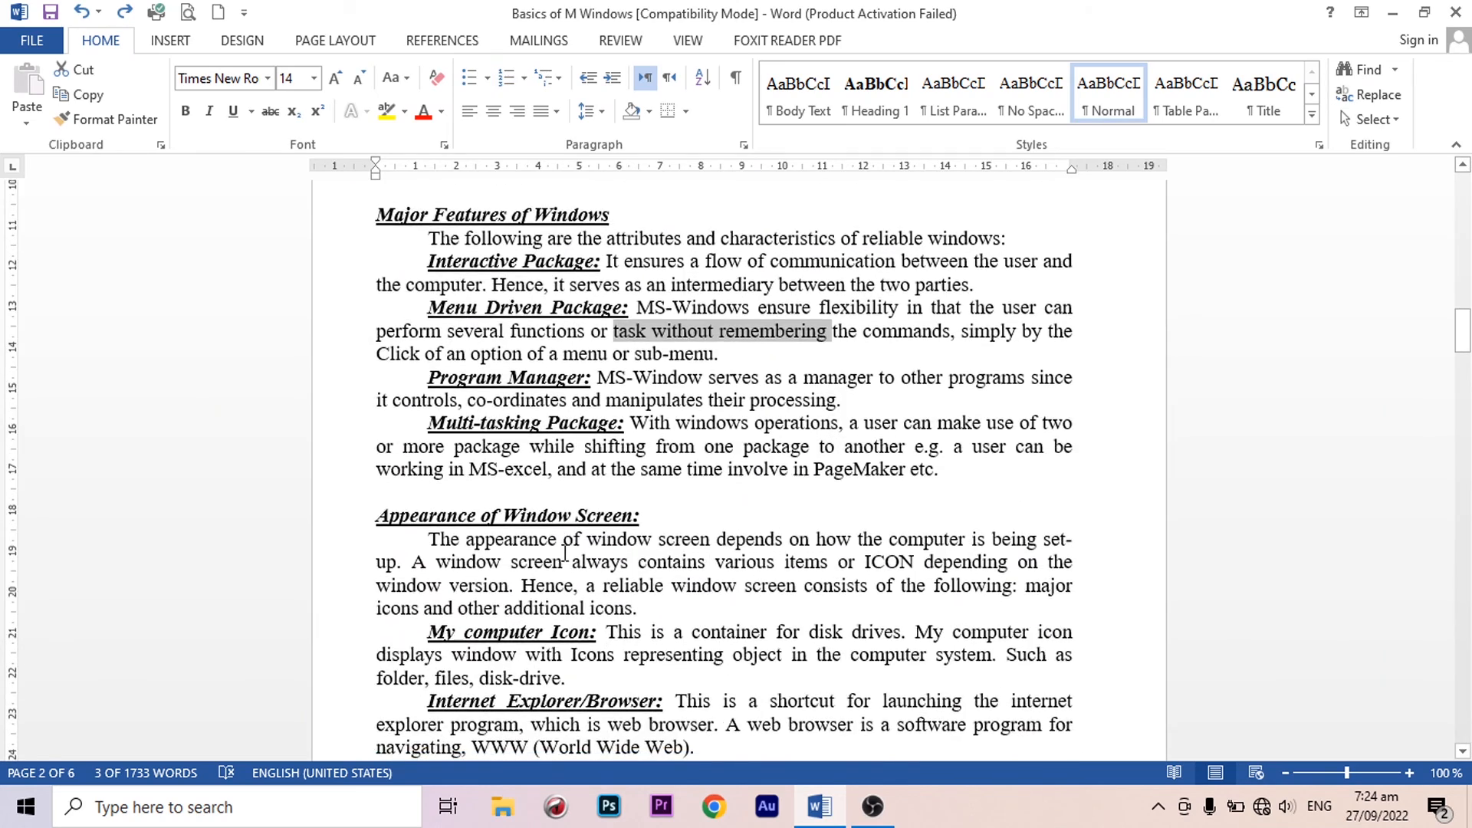
drag(511, 562, 713, 562)
scroll(879, 557, down, 3)
drag(654, 460, 775, 502)
scroll(625, 543, down, 3)
scroll(679, 427, up, 5)
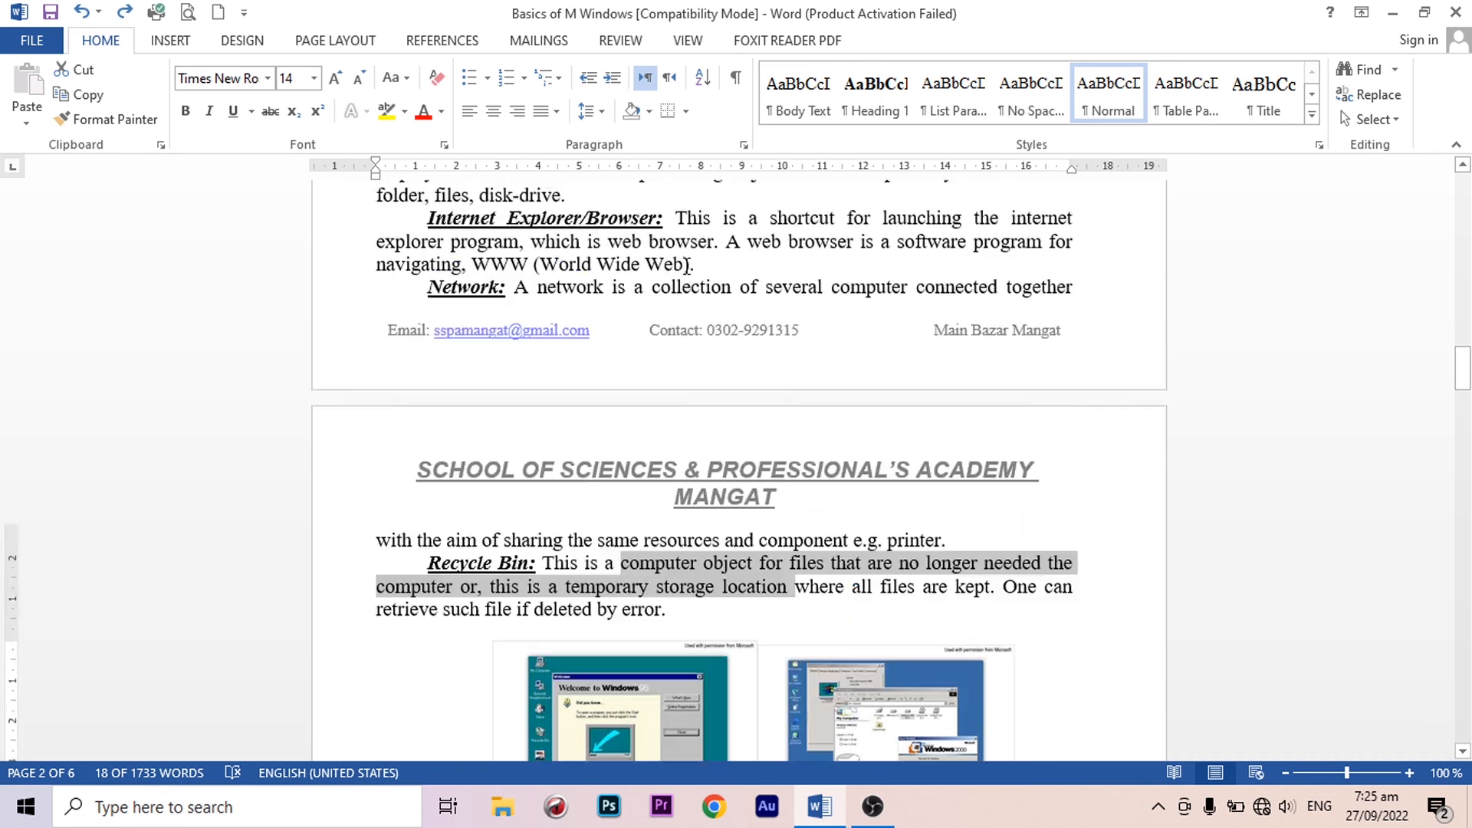
Step: Review the Find and Replace entries for changing "computer" to "Computing" and close the dialog without replacing
click(671, 381)
key(ctrl+h)
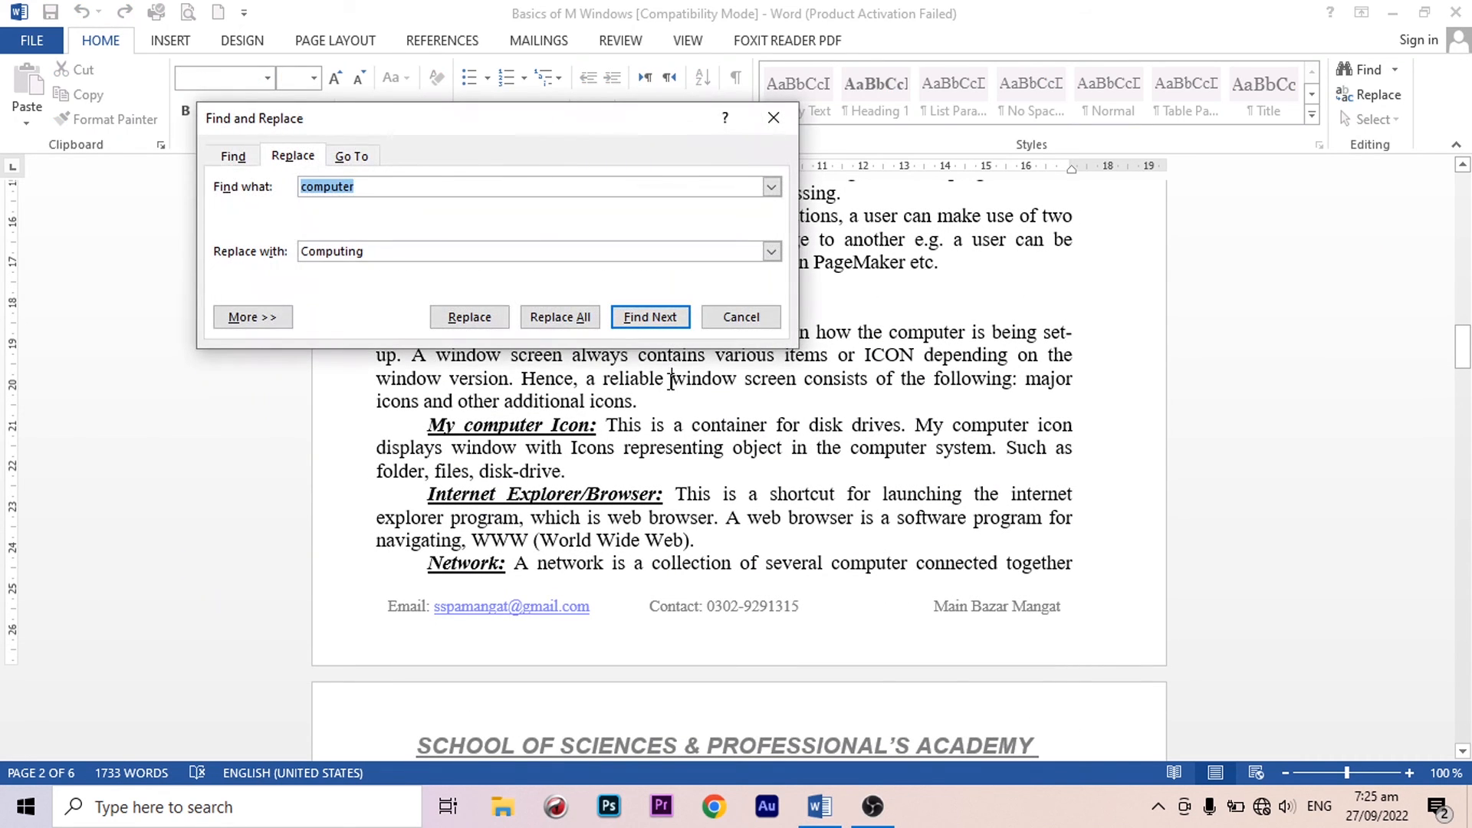
drag(371, 253, 223, 251)
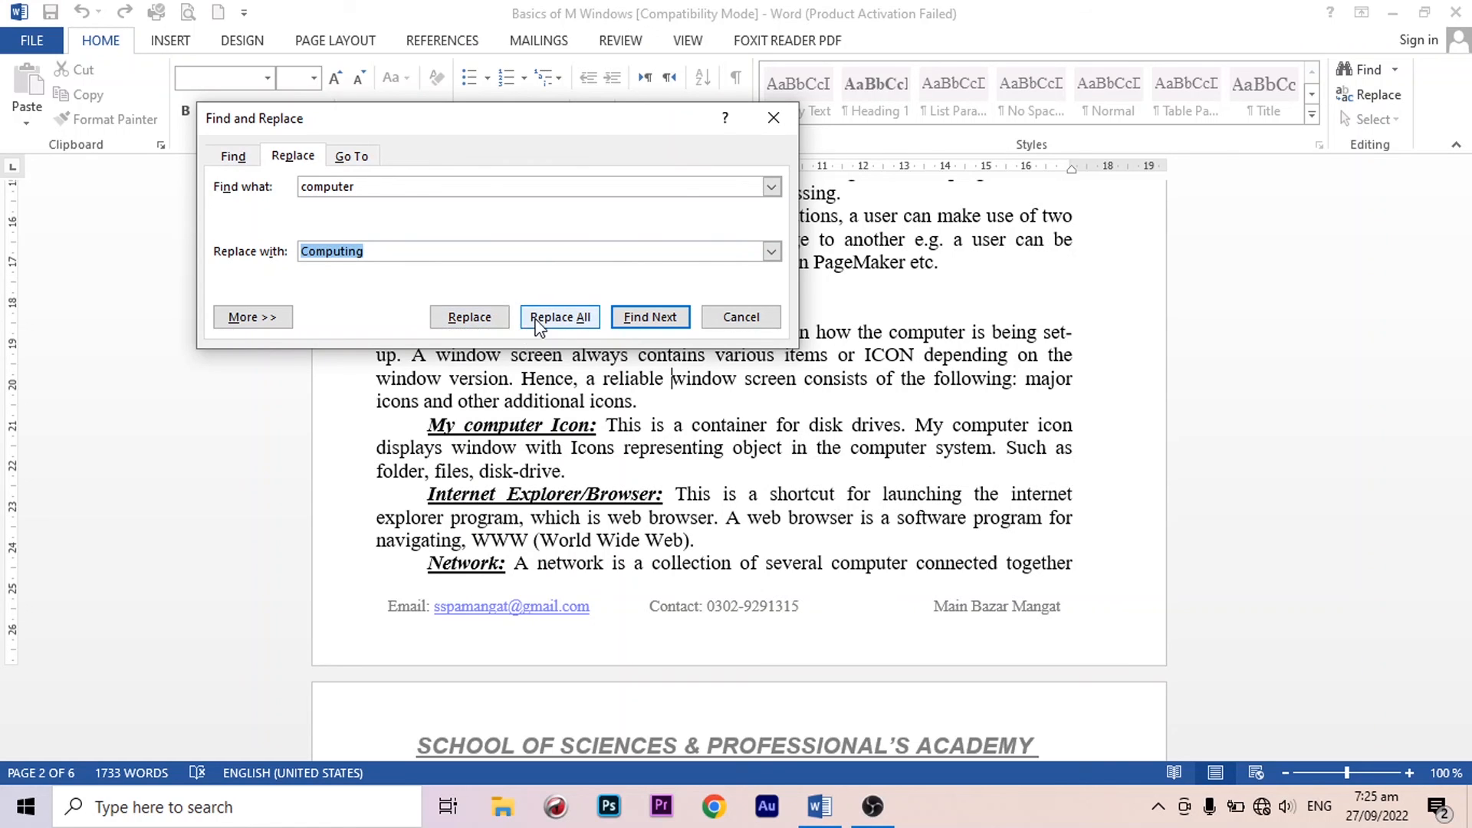
click(775, 117)
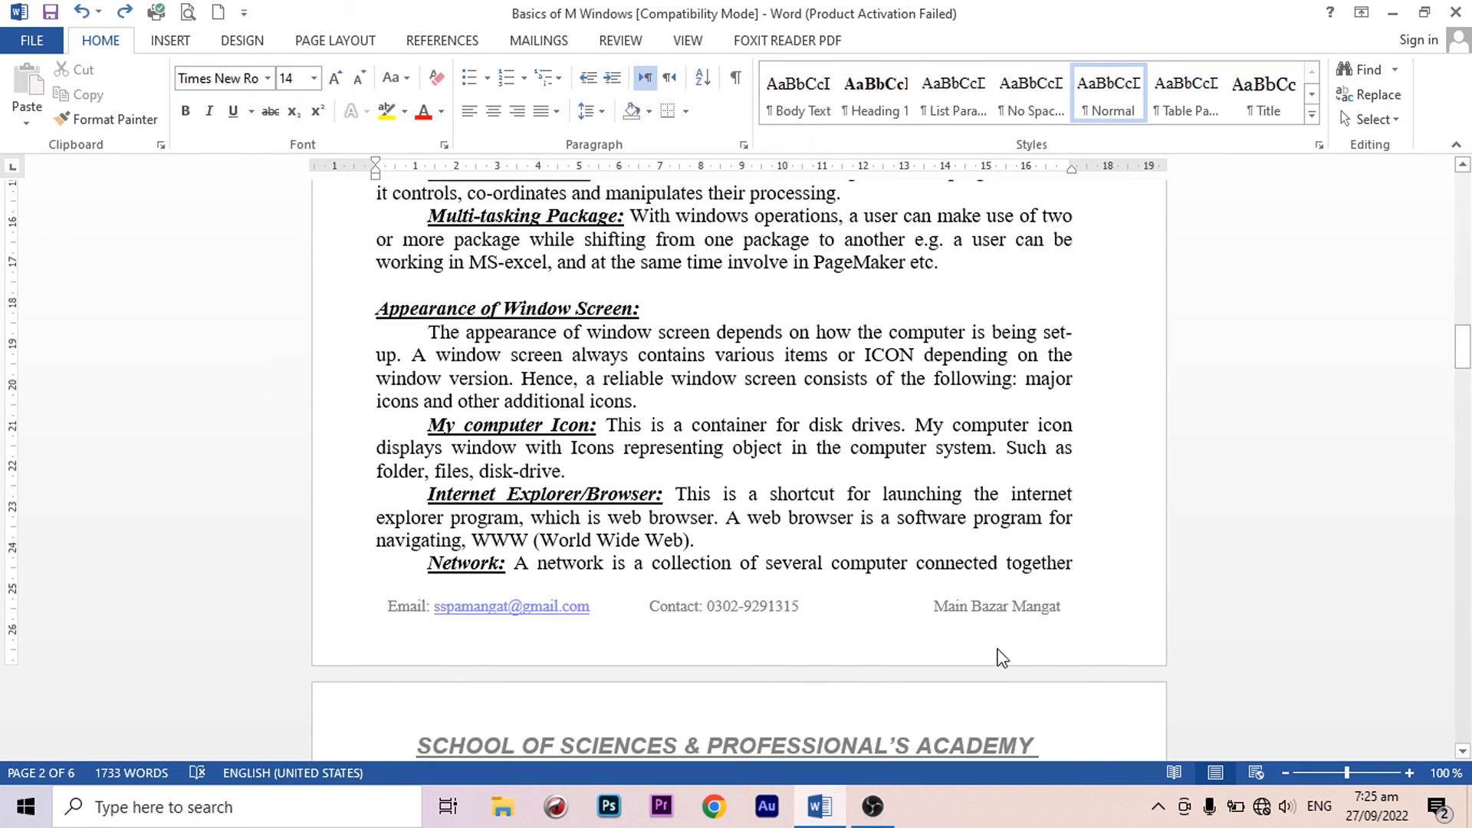